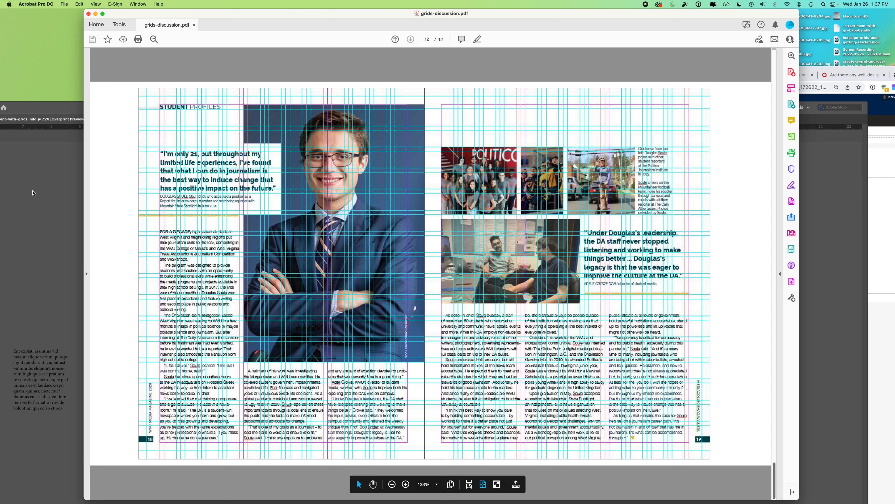
Step: Switch to InDesign and draw a rectangle frame about 5.25 × 8.28 in from the first page's top margin to the spine
left_click(33, 194)
double_click(94, 110)
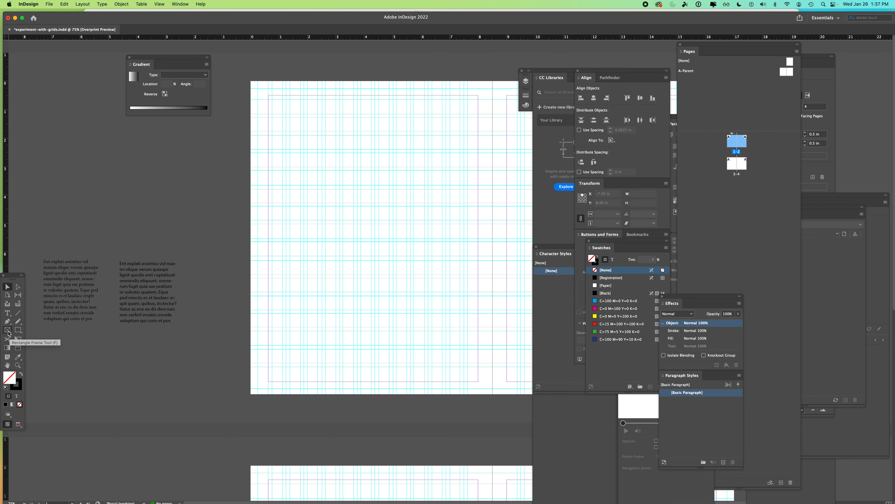
left_click(8, 330)
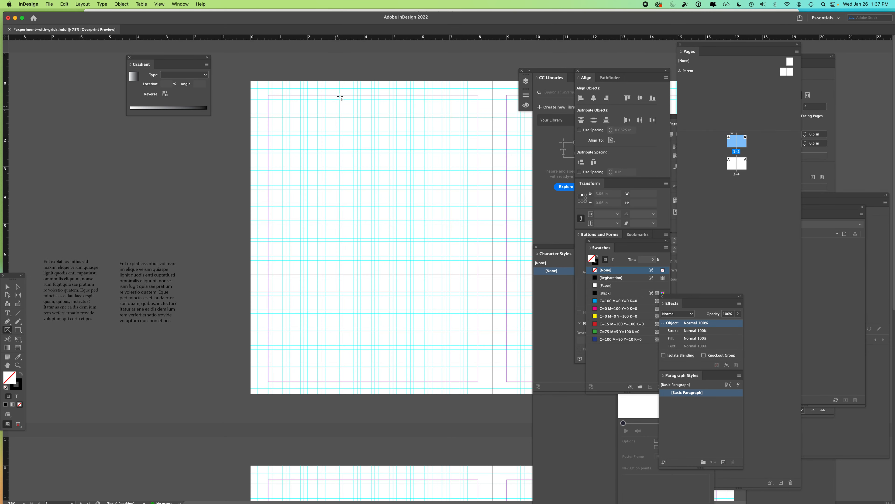
left_click_drag(343, 95, 493, 331)
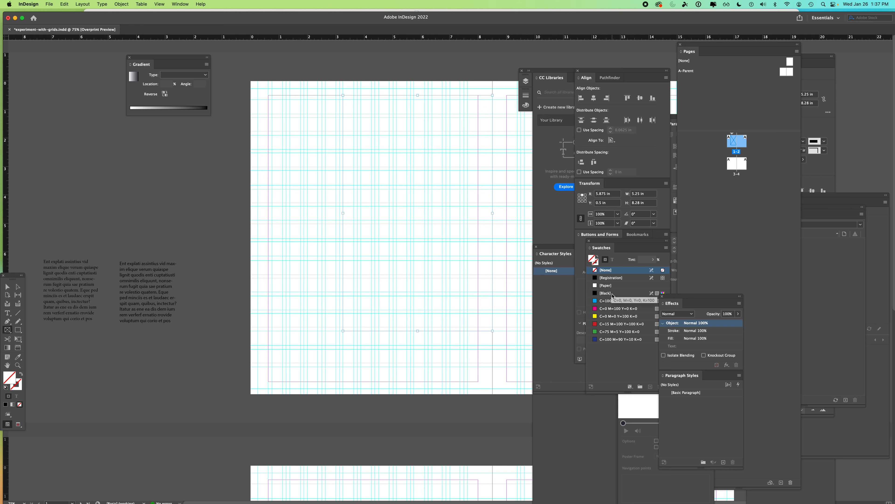
Step: Fill the new rectangle frame with the Black swatch and deselect it
left_click(596, 293)
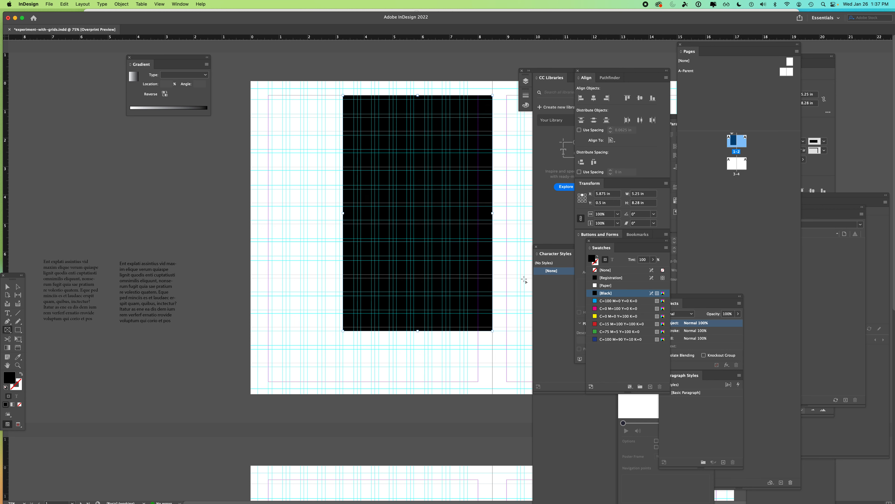
left_click(7, 287)
left_click(198, 221)
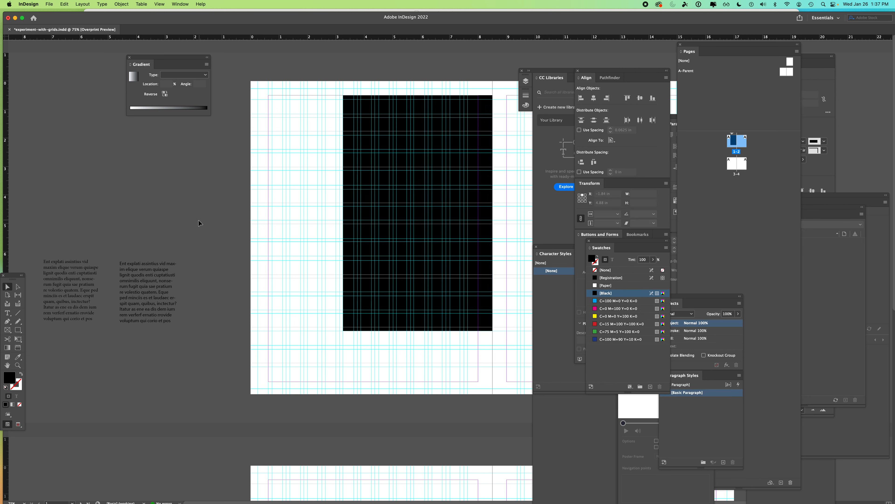
Step: Check the layout against the magazine spread in grids-discussion.pdf and return to the InDesign document
left_click_drag(364, 21, 477, 2)
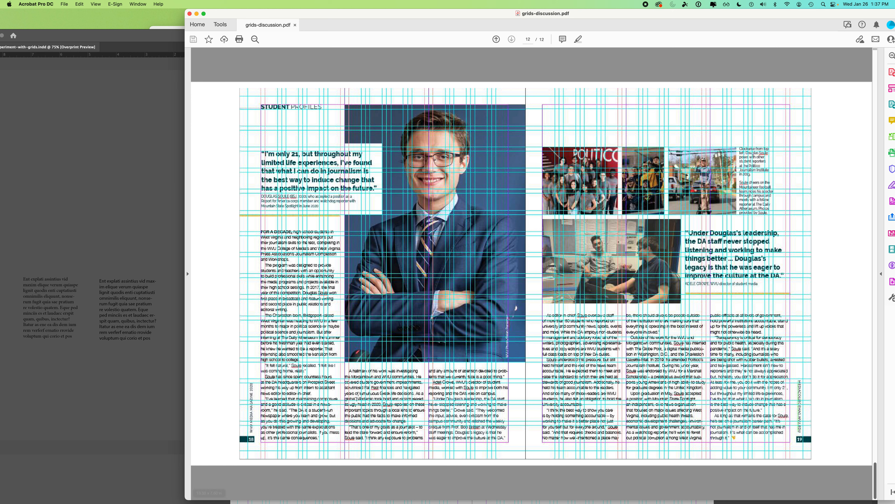
left_click(161, 182)
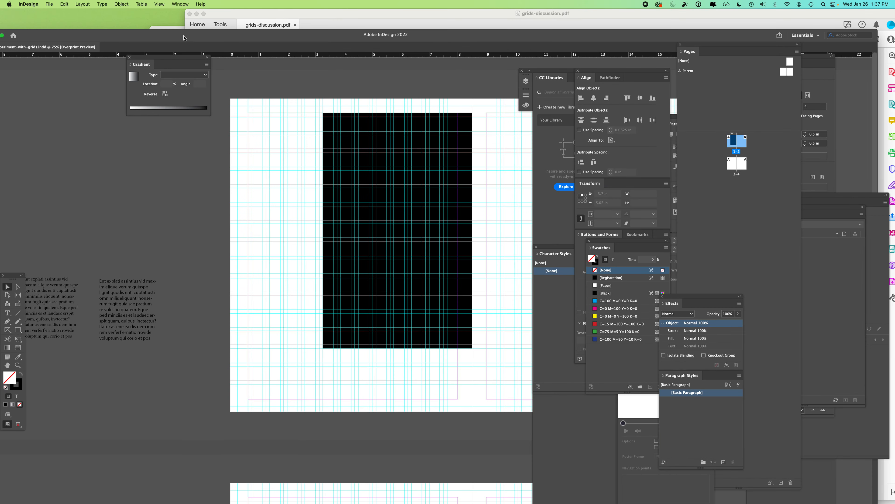
left_click_drag(184, 37, 226, 17)
Step: Draw a text frame about 2 × 4.5 in beside the black box, starting at the inner page margin line, and fill it with placeholder text
left_click(9, 314)
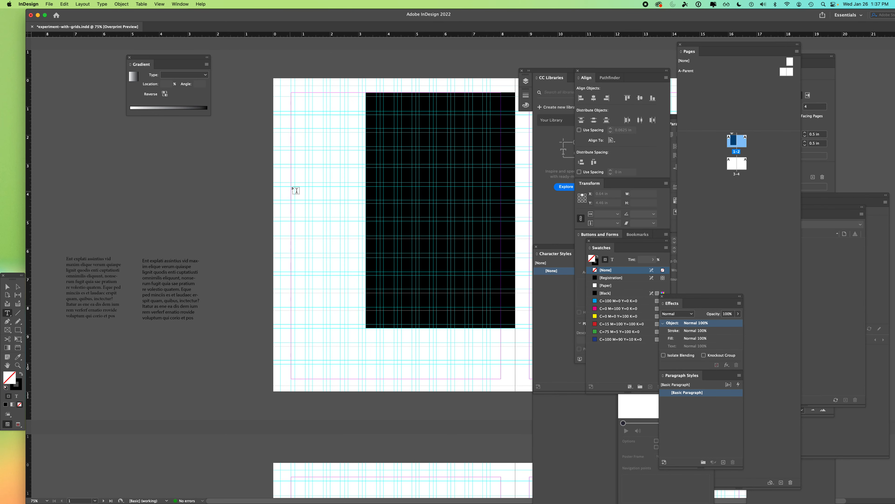
left_click_drag(291, 182, 347, 310)
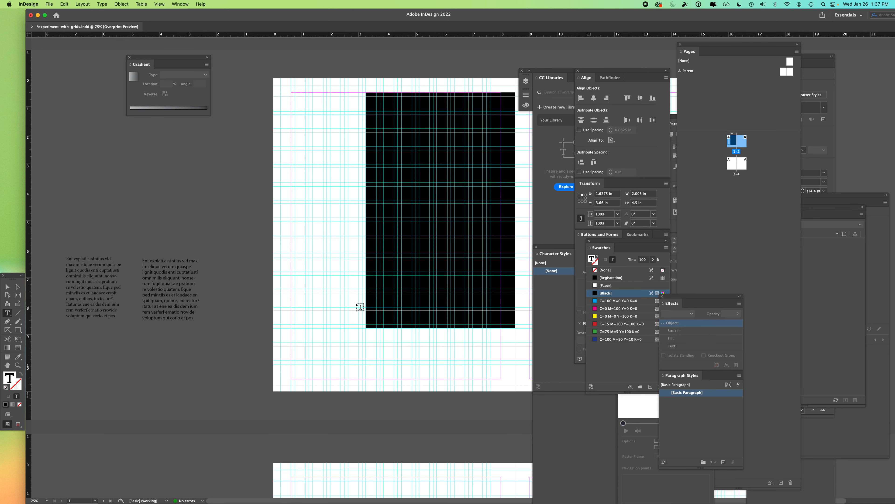
left_click(102, 5)
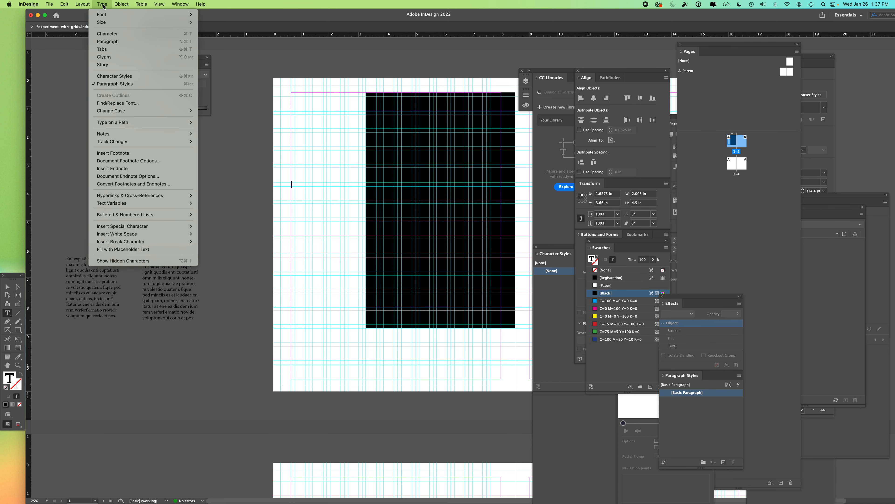
left_click(144, 249)
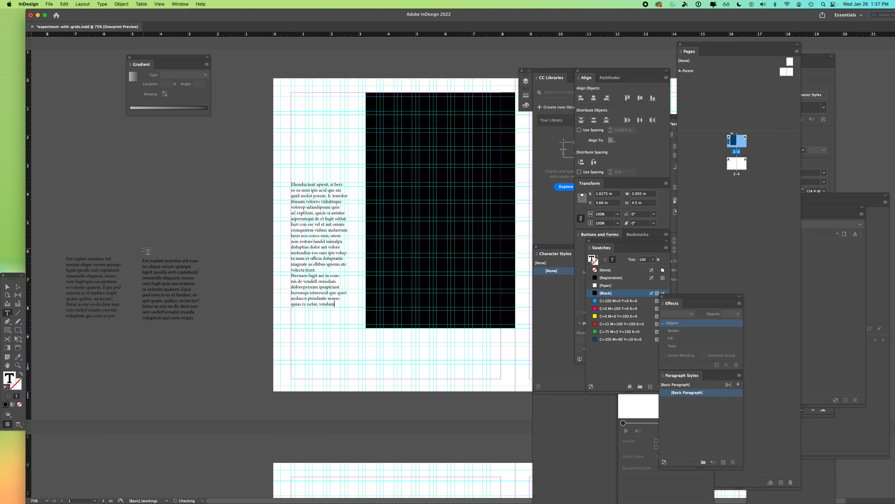
Step: Set all the placeholder text in the new frame to Myriad Pro Regular
triple_click(307, 207)
left_click(307, 207)
left_click(307, 207)
double_click(308, 207)
key("super+a")
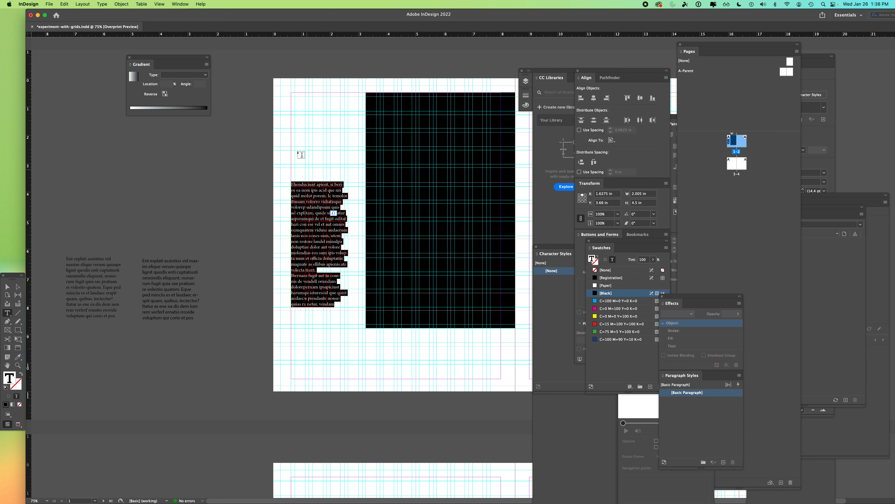
left_click(179, 4)
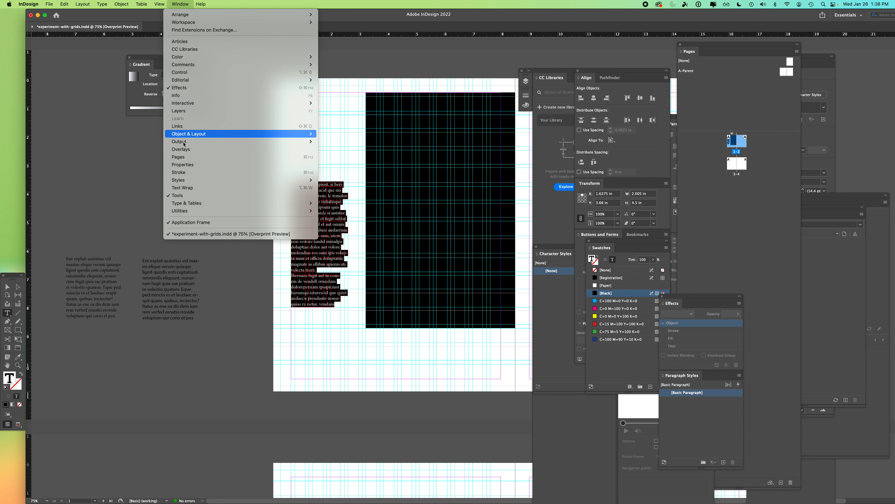
mouse_move(303, 203)
left_click(339, 205)
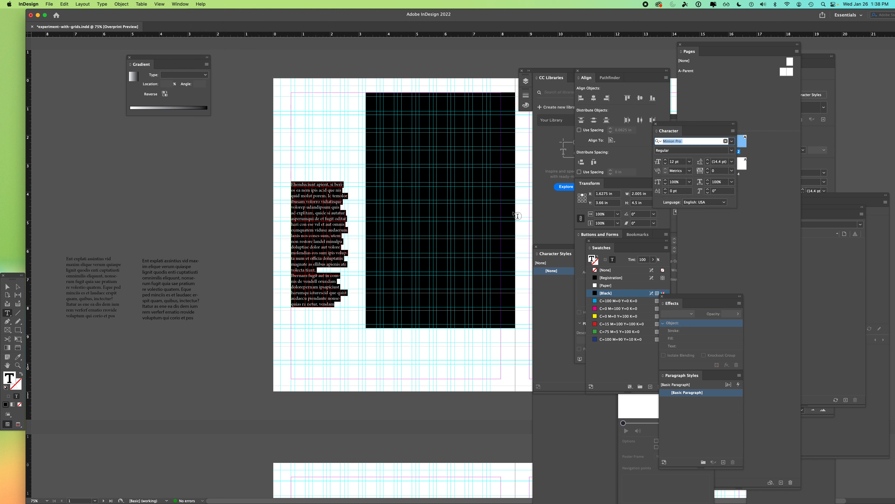
left_click_drag(564, 117, 174, 138)
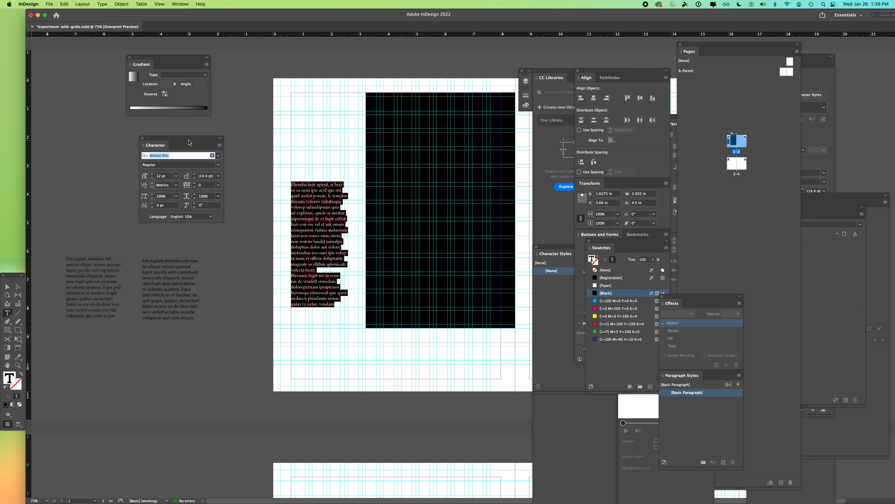
type("Myriad Pro")
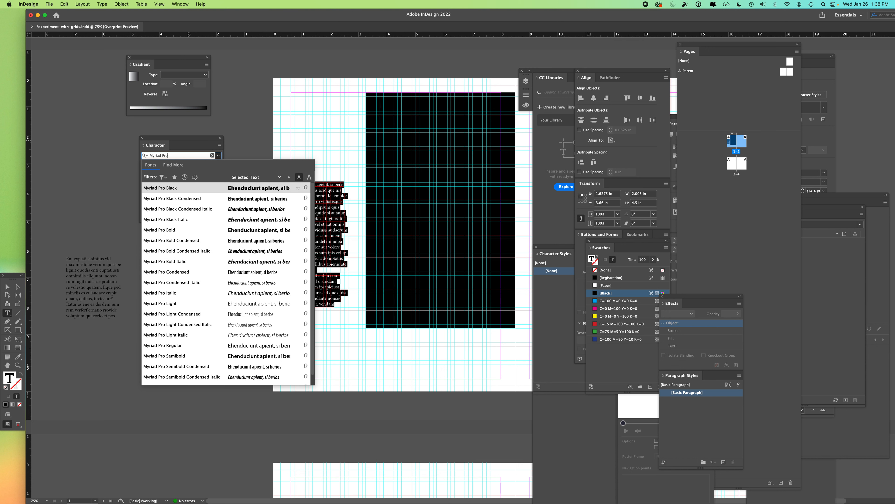
left_click(179, 344)
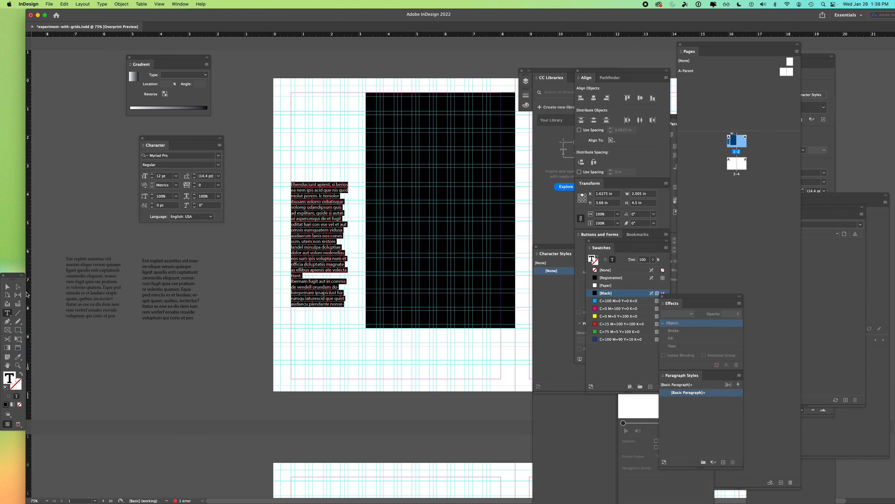
Step: Deselect everything and preview the page without its guides, returning to the normal view with the grid
left_click(5, 288)
left_click(230, 250)
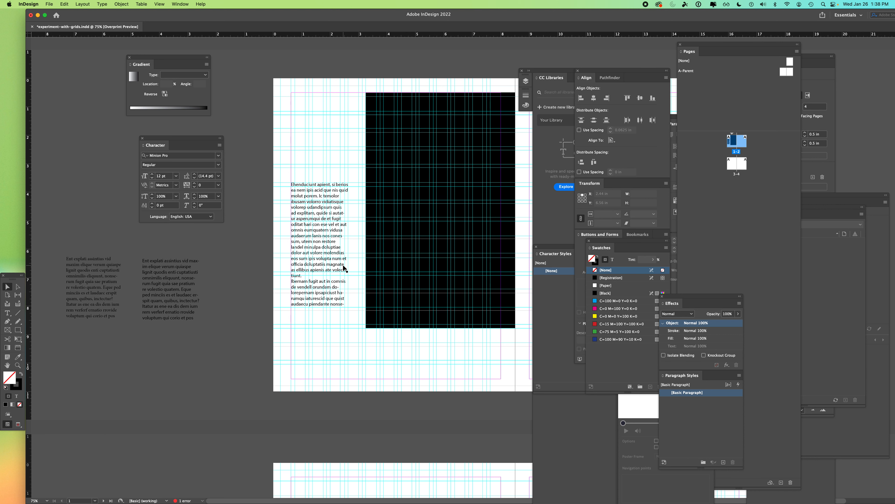
key("w")
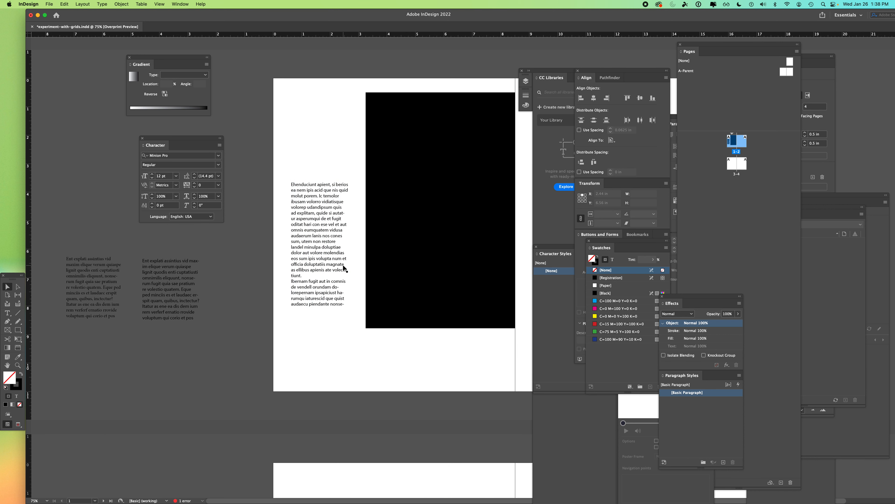
key("w")
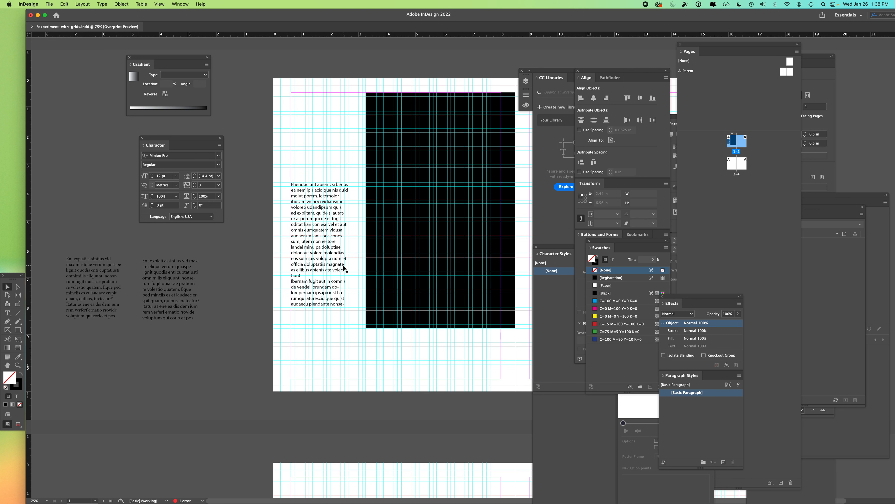
Step: Duplicate the page's text frame toward the pasteboard and delete the two old sample text blocks there
left_click(311, 198)
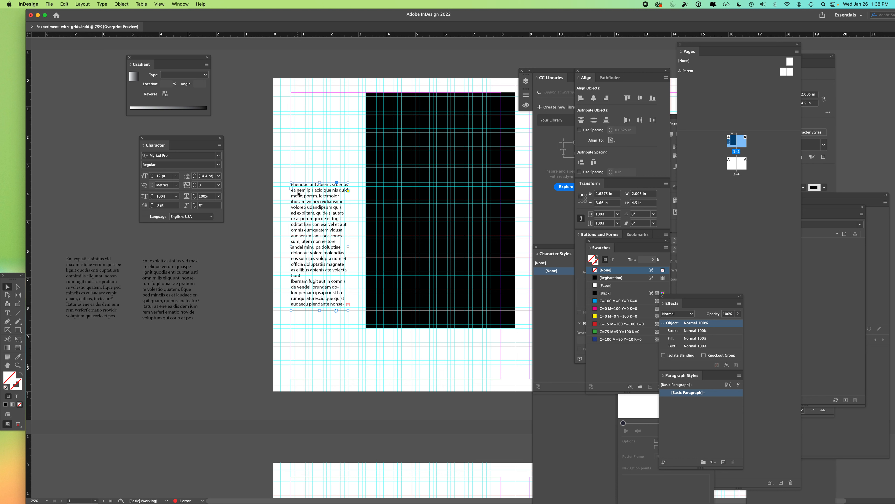
left_click_drag(298, 194, 234, 195)
left_click_drag(72, 240, 152, 318)
key("Delete")
Step: Copy and paste the duplicated text frame, placing the new copy lower on the pasteboard beside the page
left_click(251, 251)
key("super+c")
key("super+v")
left_click_drag(465, 173, 176, 267)
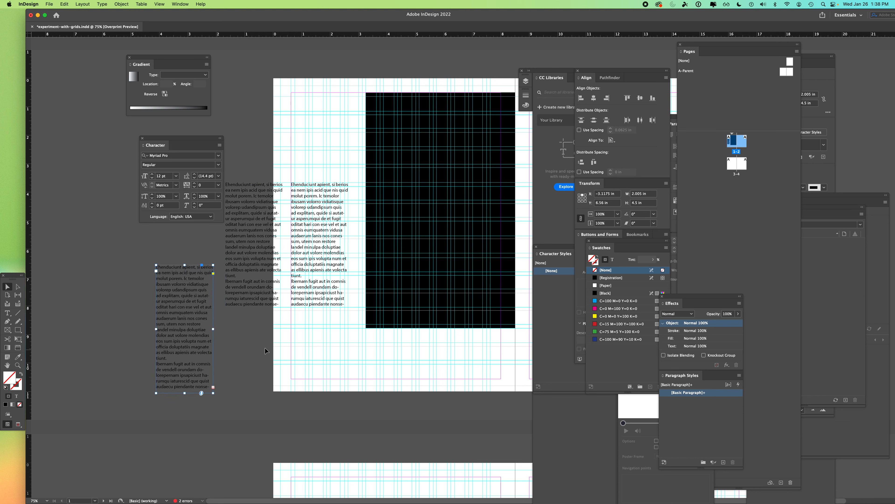
Step: Check the reference PDF's column width and widen the text frame beside the black box to about 2.505 in
key("super+Tab")
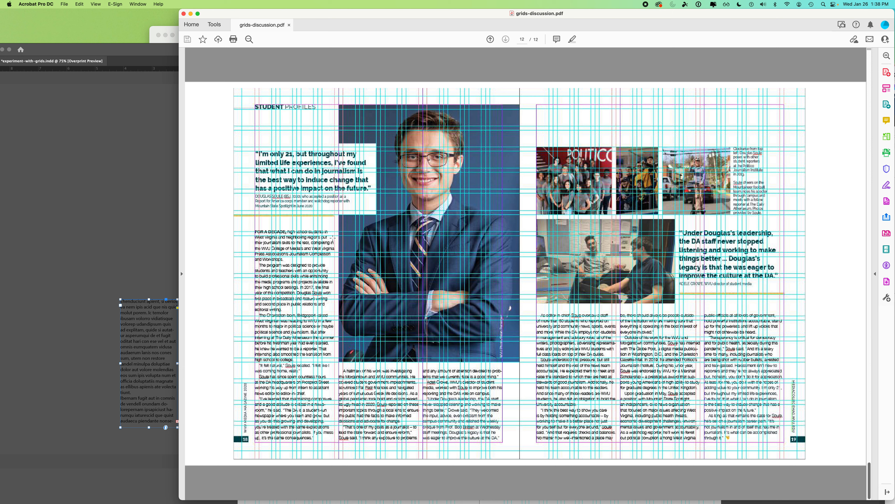
left_click(149, 277)
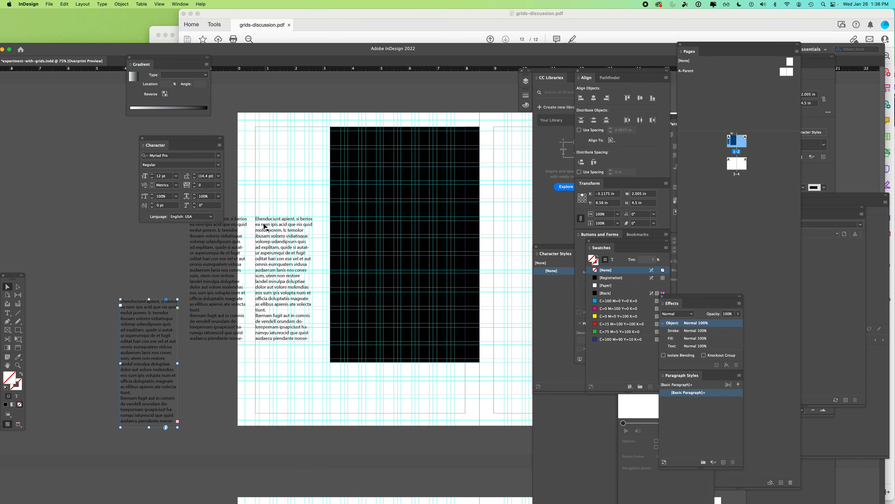
left_click(310, 233)
mouse_move(312, 280)
left_mouse_down()
mouse_move(351, 280)
mouse_move(327, 279)
left_mouse_up()
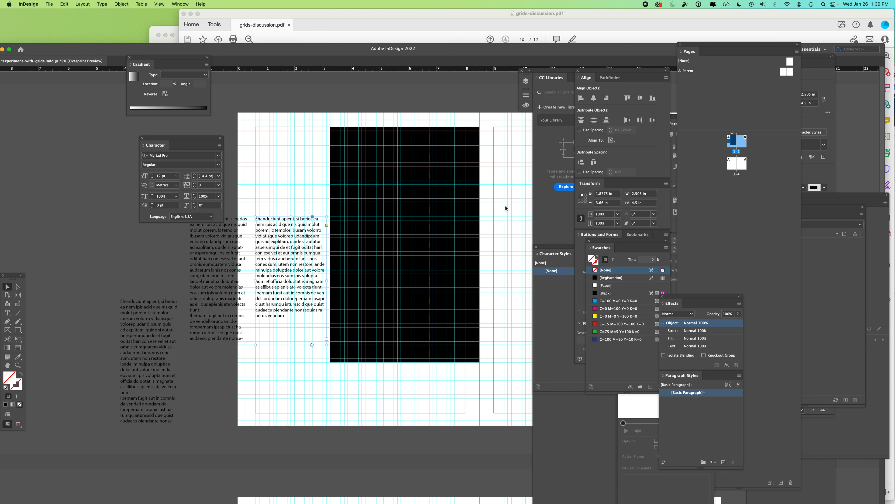
Step: Set the width of both spare text frame copies to 2.505 in
left_click(229, 253)
left_click_drag(643, 195, 624, 187)
type("2")
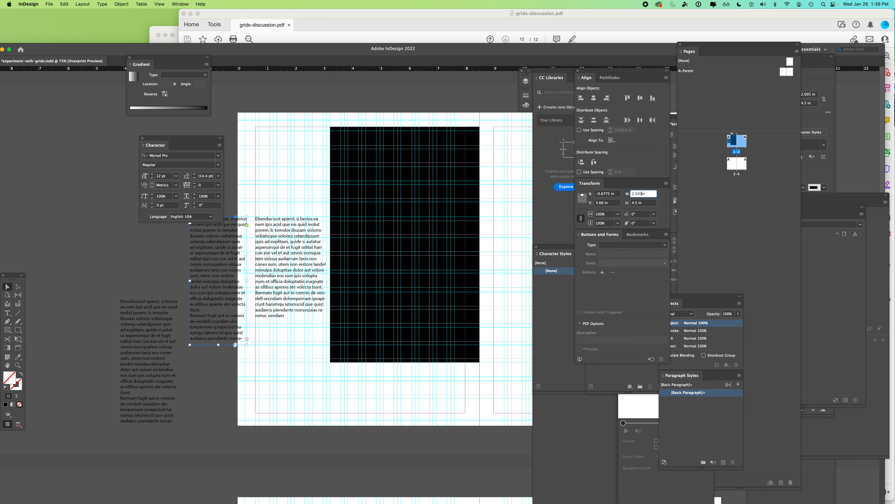
key("Return")
left_click(160, 302)
left_click_drag(643, 194, 602, 192)
type("2.5")
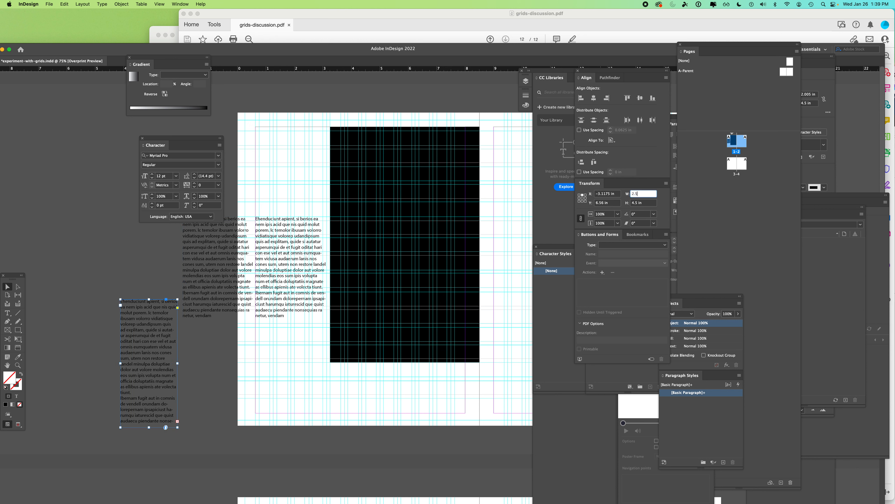
key("Return")
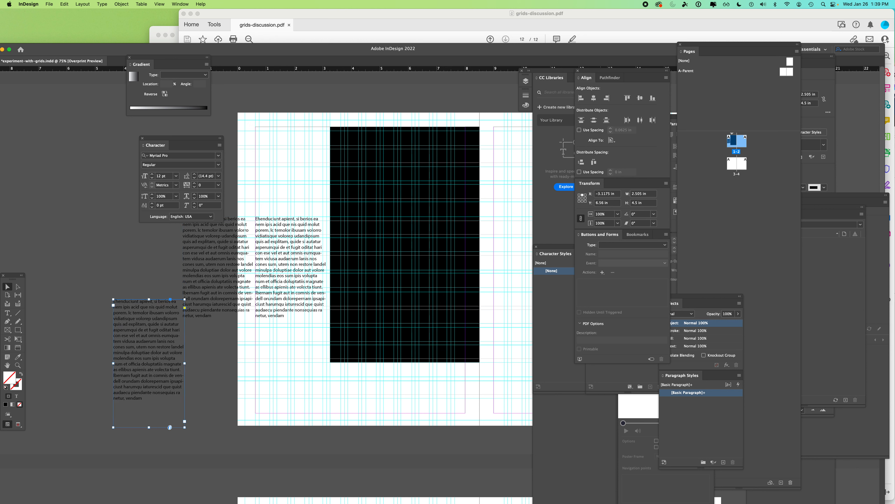
Step: Place one spare text frame at the black box's lower left corner per the reference PDF, and shorten the box to about 7.54 in tall
left_click_drag(158, 340, 365, 353)
key("super+Tab")
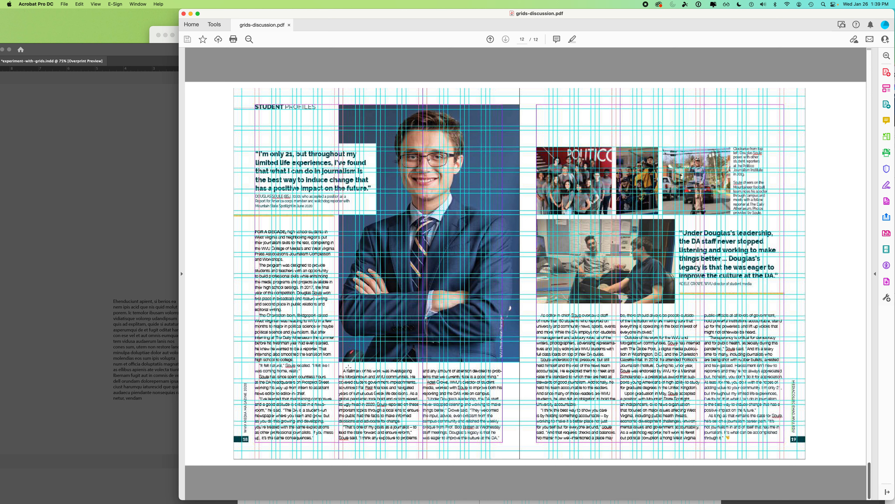
key("super+Tab")
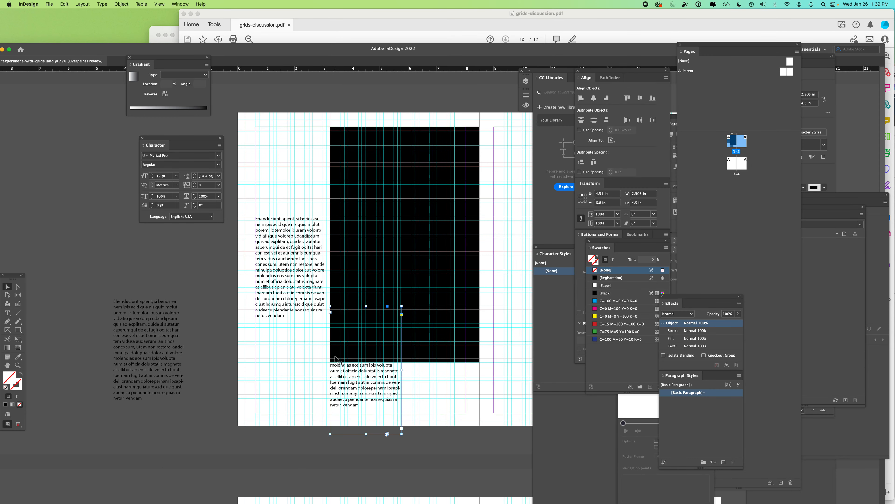
left_click(435, 357)
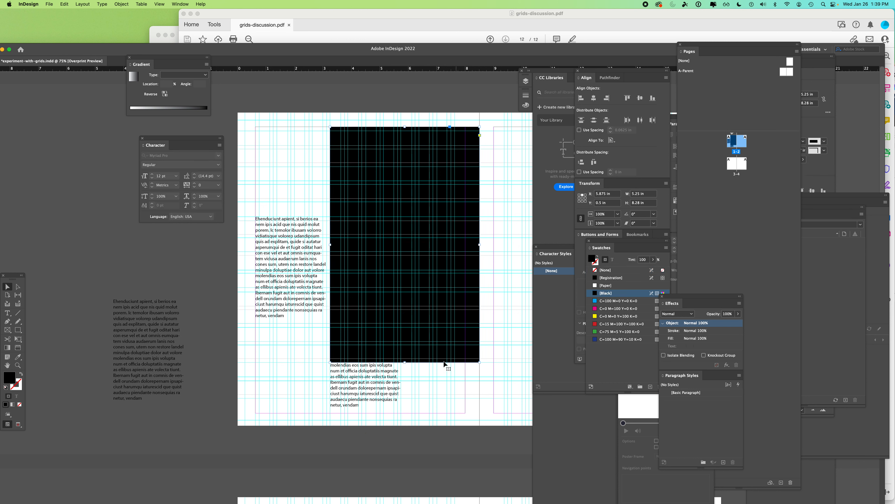
left_click_drag(405, 362, 405, 341)
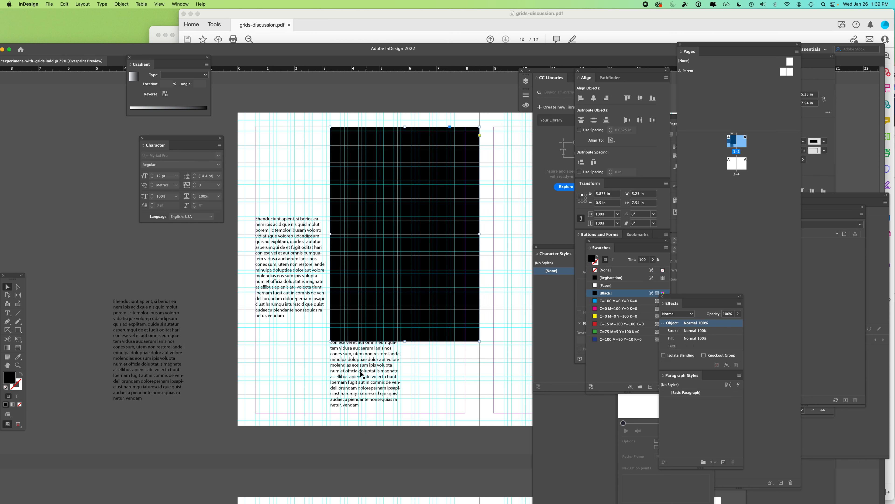
Step: Move the second text column just below the black box and shorten its frame to end at the bottom margin
mouse_move(352, 379)
left_mouse_down()
mouse_move(348, 416)
mouse_move(342, 383)
left_mouse_up()
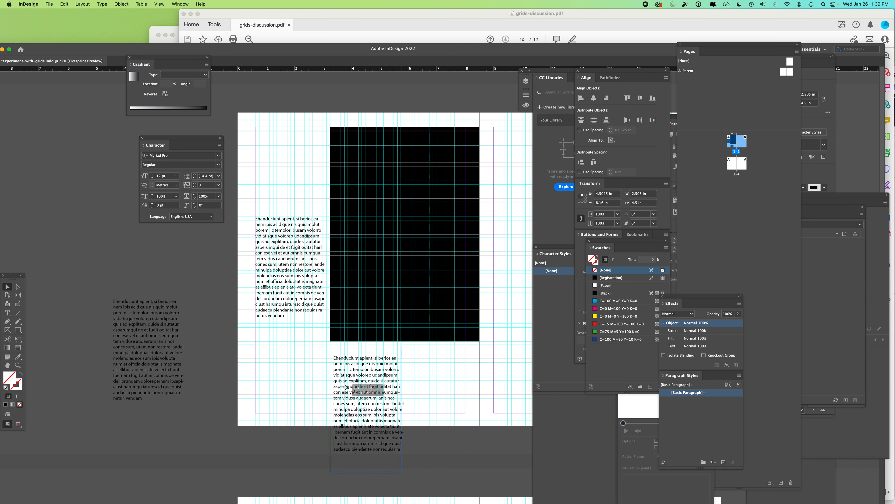
left_click_drag(366, 473, 360, 412)
left_click_drag(363, 411, 362, 410)
Step: Extend the left text column down to the bottom margin, about 6.90 in tall, and fill it with placeholder text
left_click(301, 309)
left_click_drag(292, 345, 295, 411)
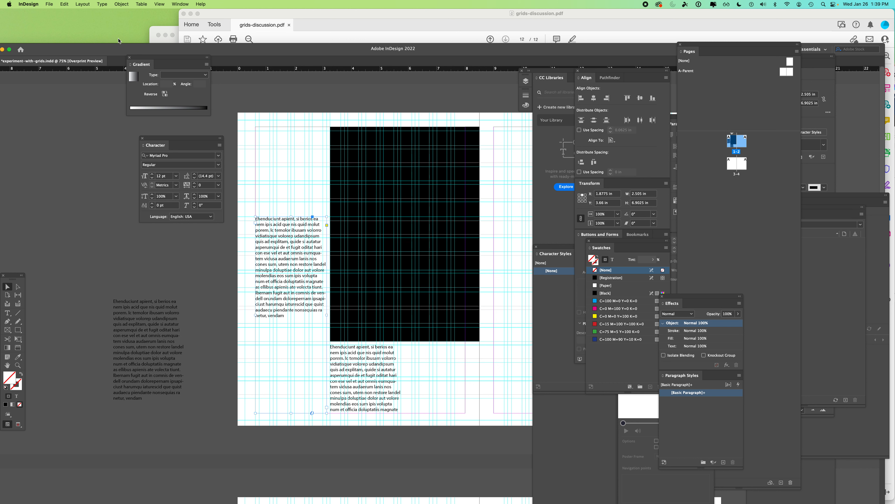
left_click(102, 4)
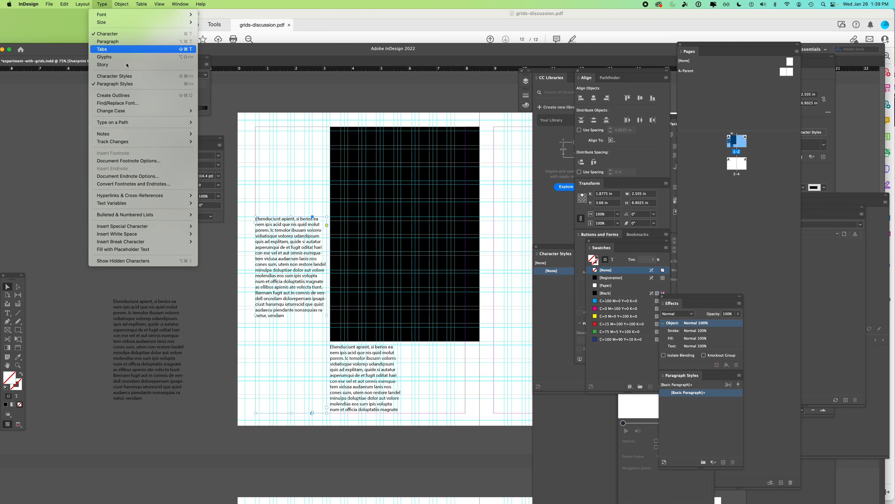
left_click(130, 249)
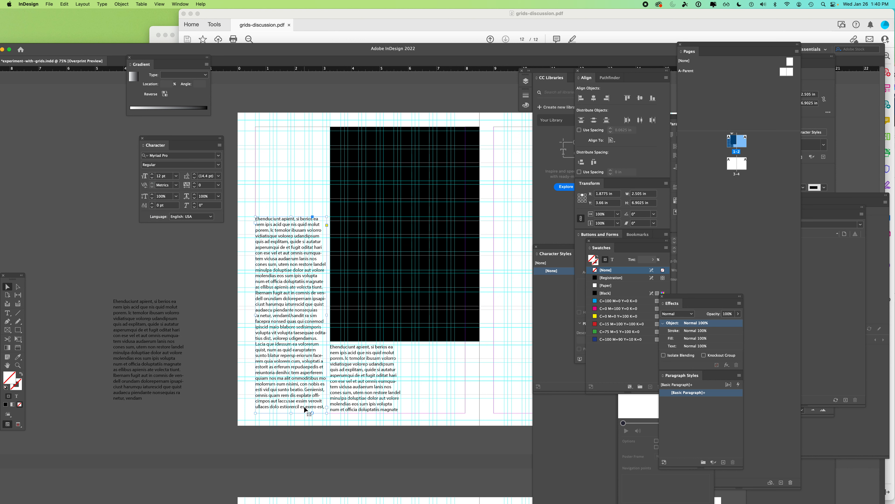
Step: Place a copy of the second column beside it, check the reference PDF, and narrow the copy to about 2.005 in at the right margin
left_click(379, 379)
left_click_drag(365, 372, 441, 369)
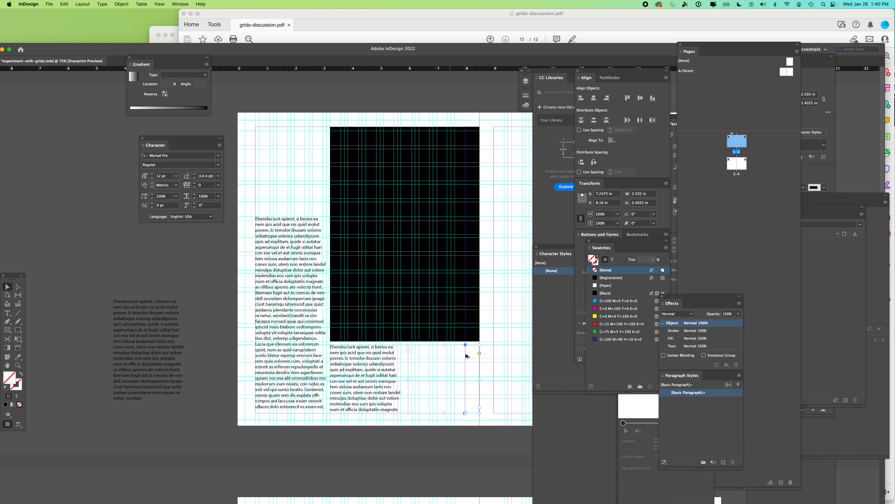
left_click(381, 23)
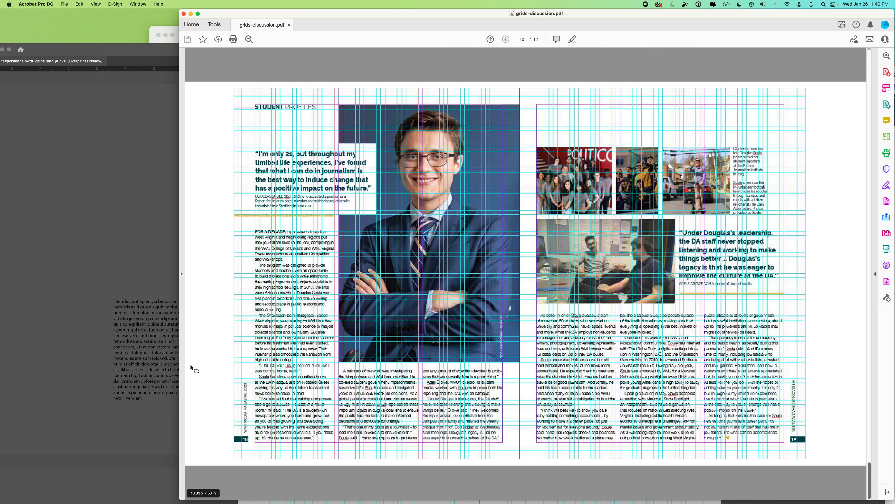
left_click(137, 291)
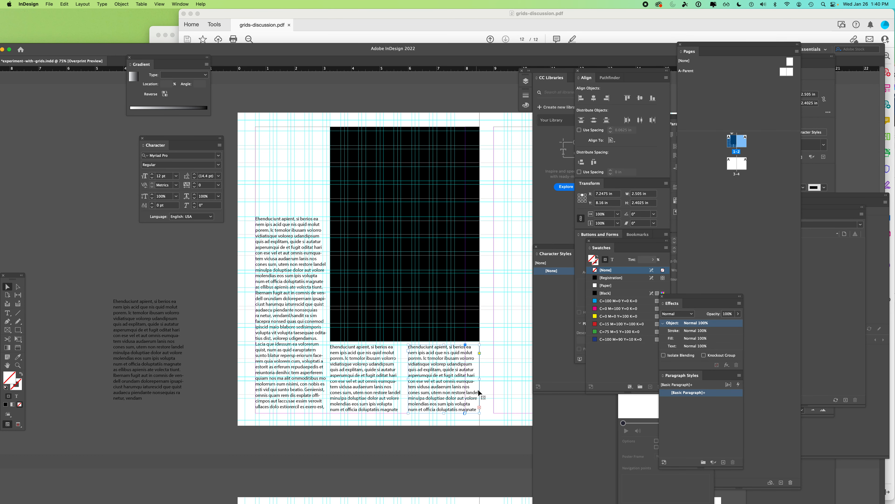
left_click_drag(480, 379, 465, 378)
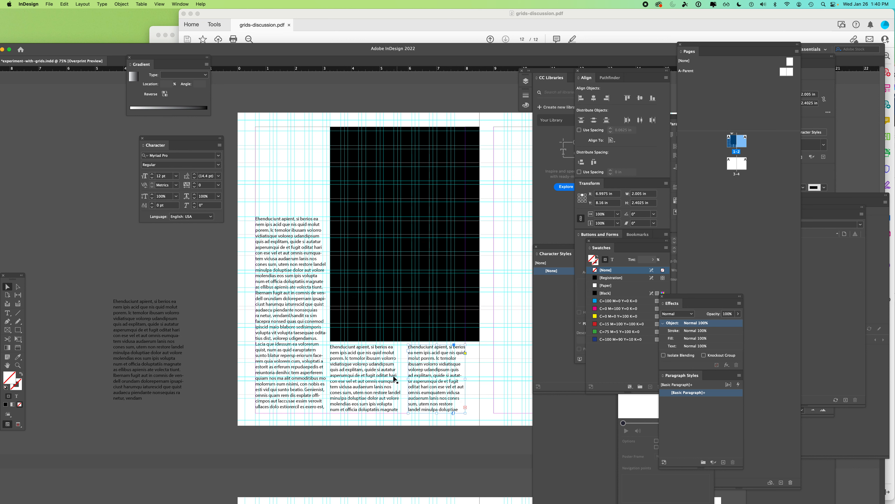
Step: Extend the third column's left edge to about 2.245 in wide and narrow the second column to about 2.24 in, leaving a gutter
key("super+c")
key("super+v")
left_click_drag(408, 379, 401, 379)
left_click(299, 371)
left_click(373, 379)
left_click_drag(401, 380, 394, 378)
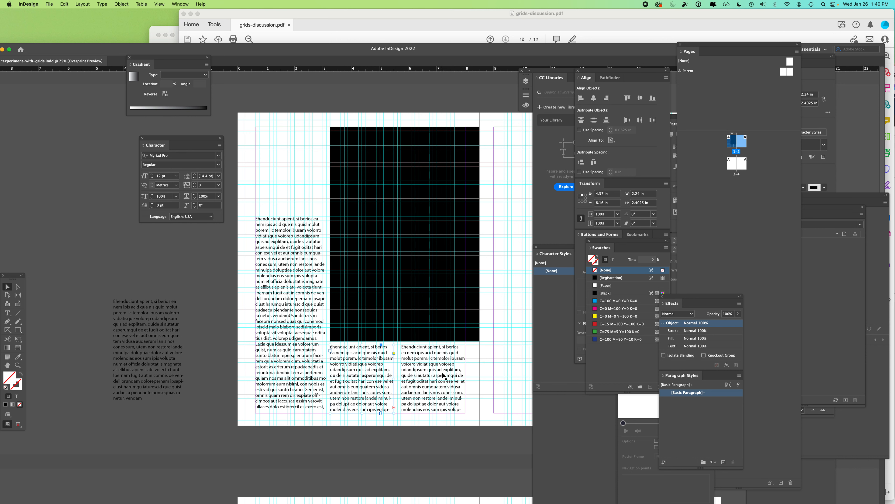
Step: Narrow the left text column to about 2.375 in and compare its width with the reference PDF
left_click(312, 357)
left_click_drag(326, 314, 322, 315)
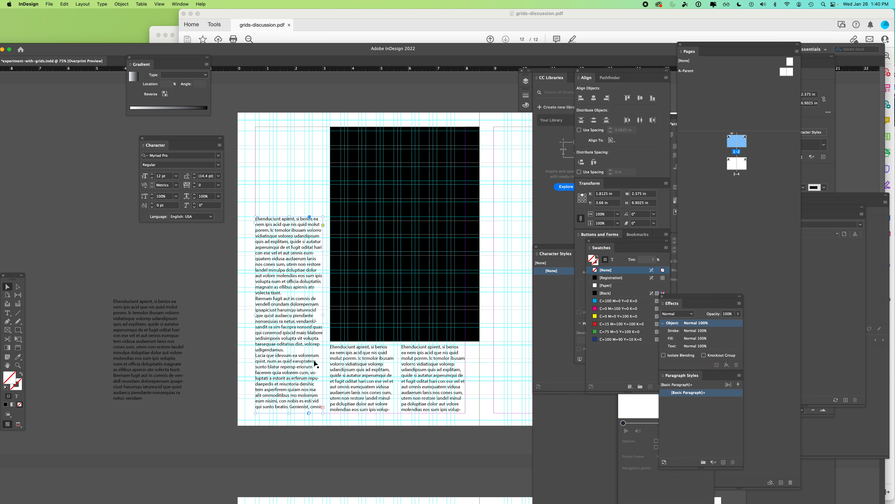
left_click(223, 410)
left_click(425, 27)
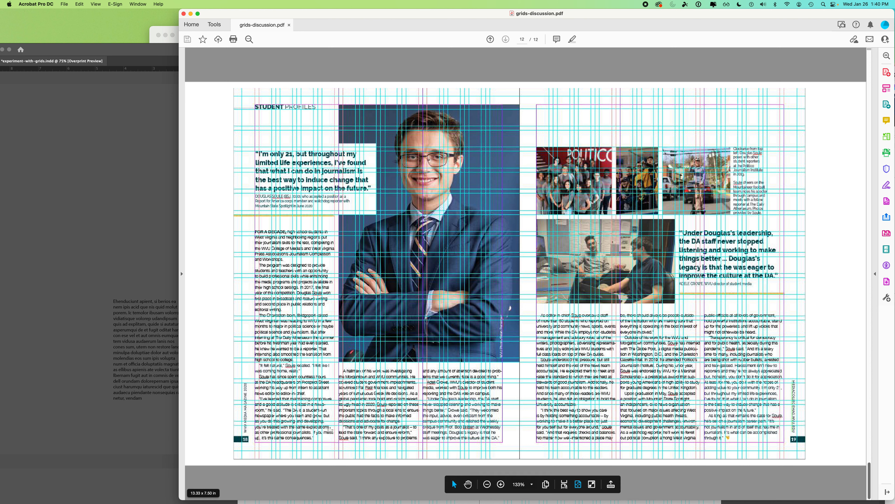
left_click(159, 270)
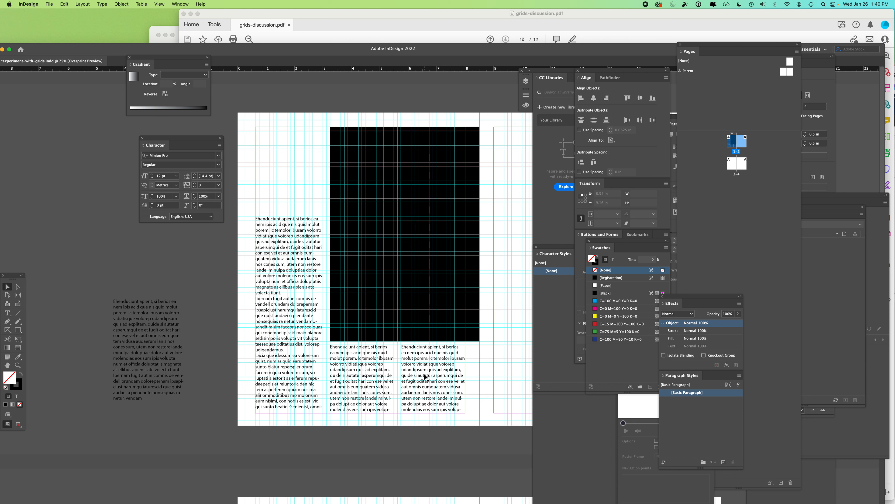
Step: Check the widths of the two lower columns, set the left column's width to 2.24 in, and realign it with the left margin
left_click(367, 364)
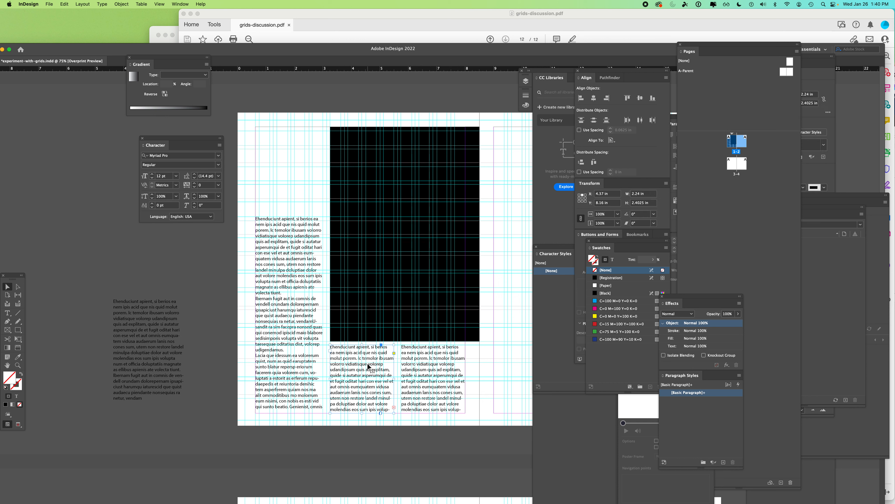
left_click(428, 367)
left_click(654, 194)
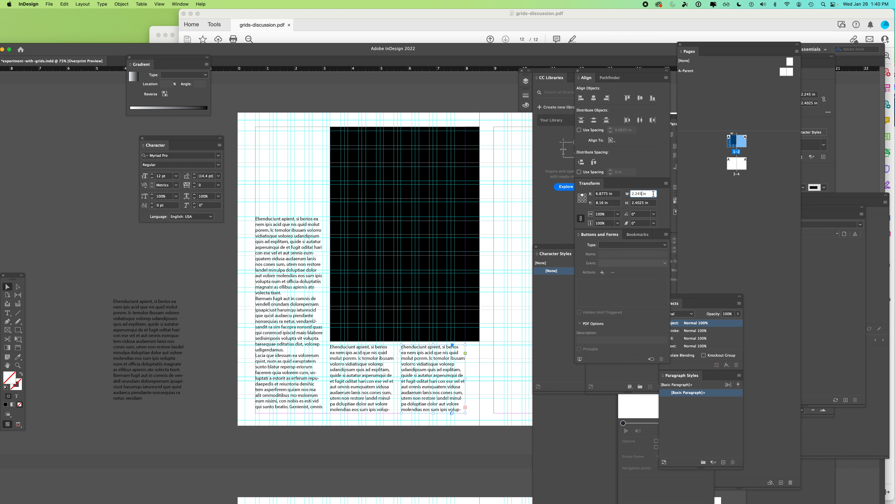
left_click(291, 327)
double_click(639, 194)
type("2.24")
key("Return")
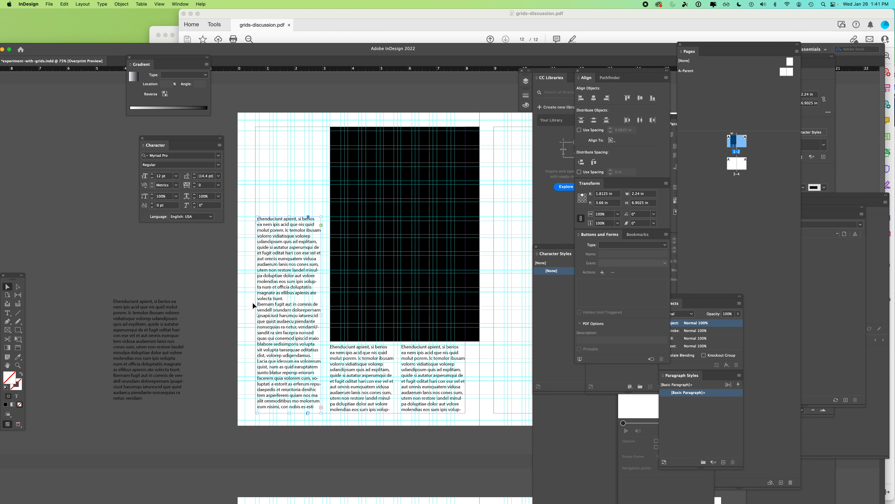
left_click_drag(288, 258, 285, 258)
left_click(229, 282)
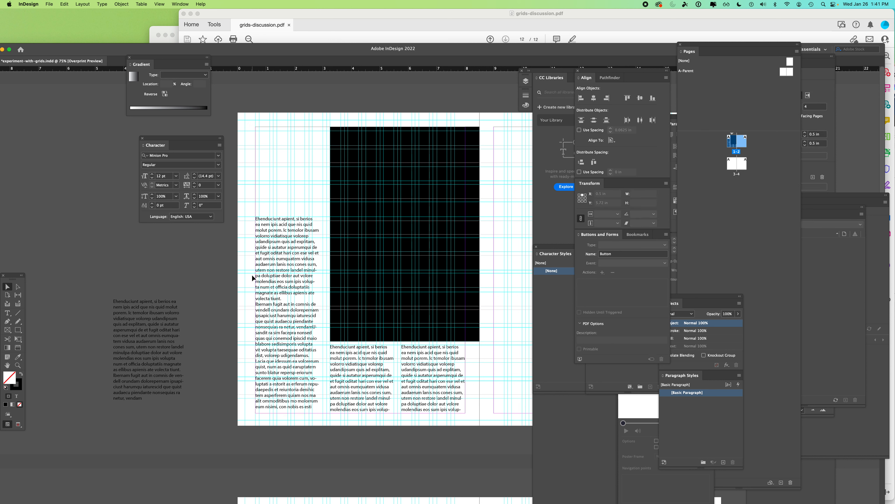
Step: Following the reference PDF, extend the black box slightly leftward and align the two columns beneath it at about 2.36 in wide
left_click(341, 282)
left_click(298, 14)
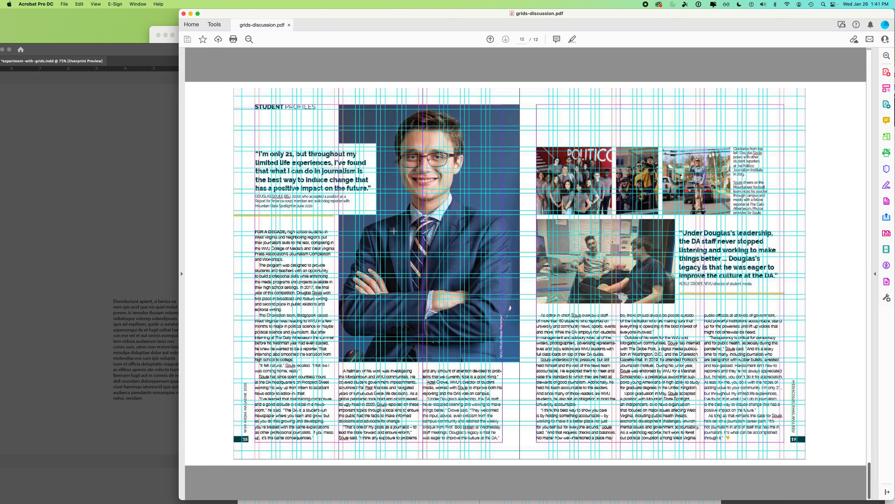
left_click(113, 205)
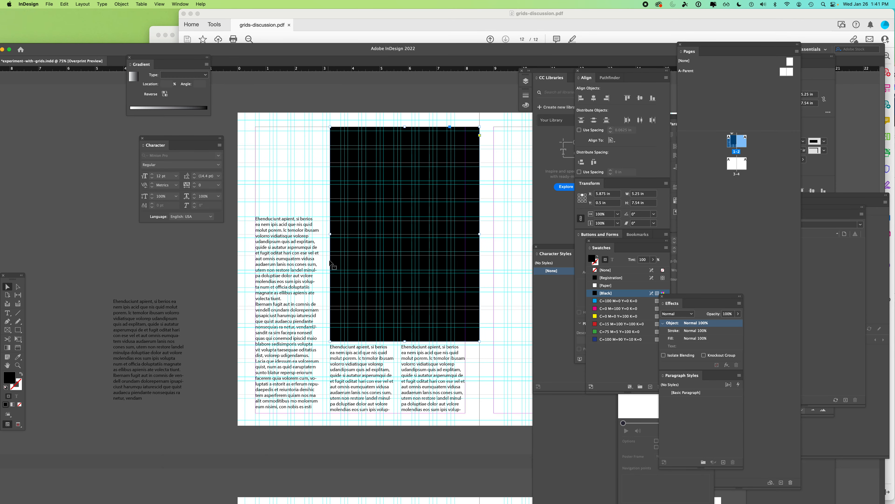
left_click_drag(328, 233, 325, 234)
left_click_drag(343, 366, 342, 364)
left_click_drag(391, 379, 465, 379)
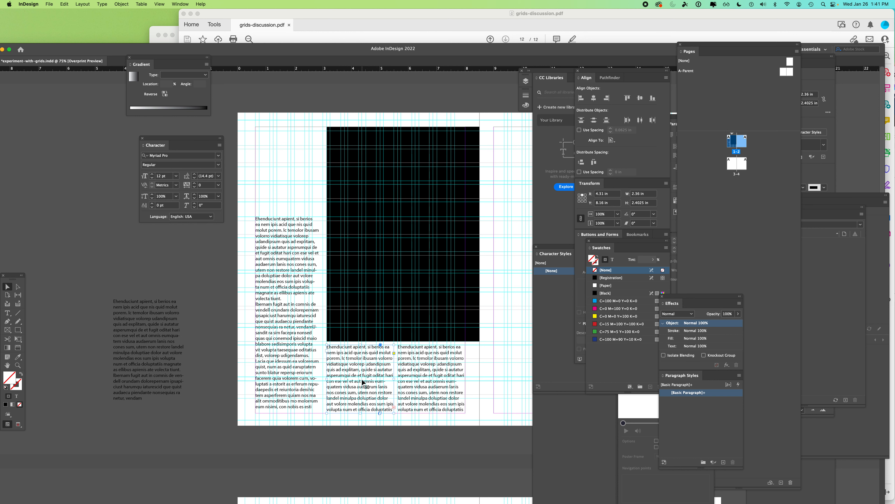
Step: Set the left text column's width to 2.37 in and realign it with the left margin
left_click(294, 367)
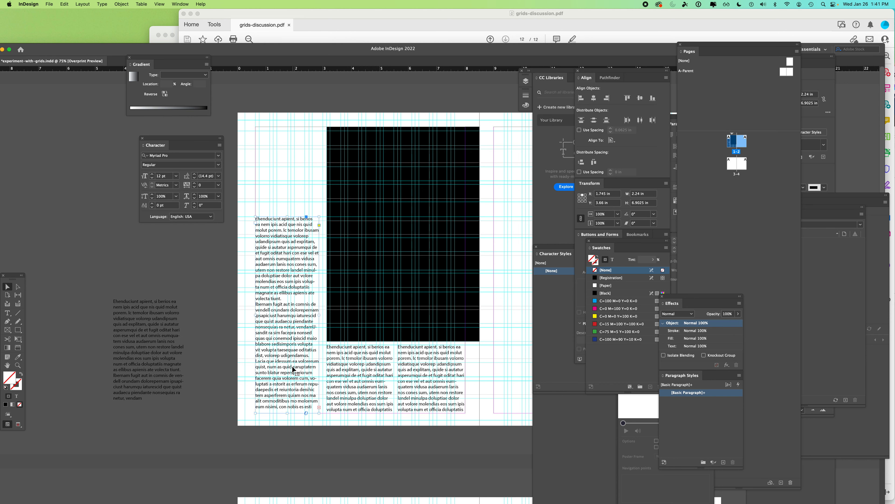
double_click(638, 194)
type("2.37")
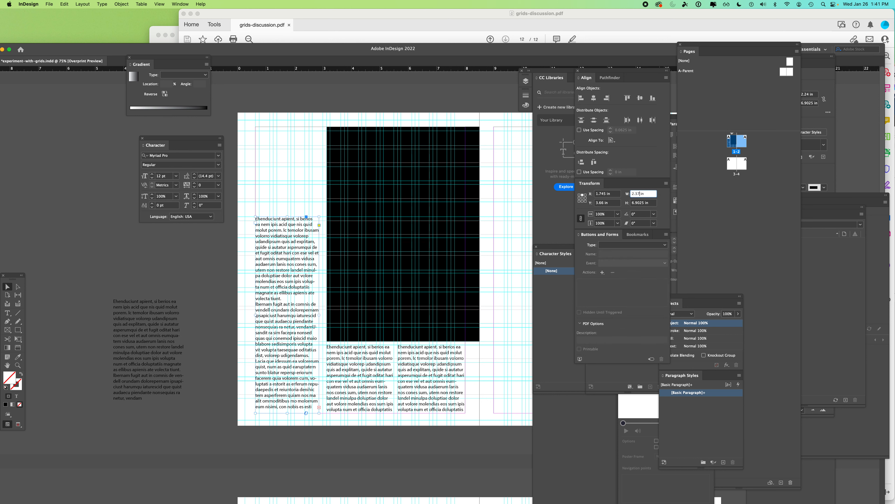
key("Return")
left_click_drag(269, 283, 269, 285)
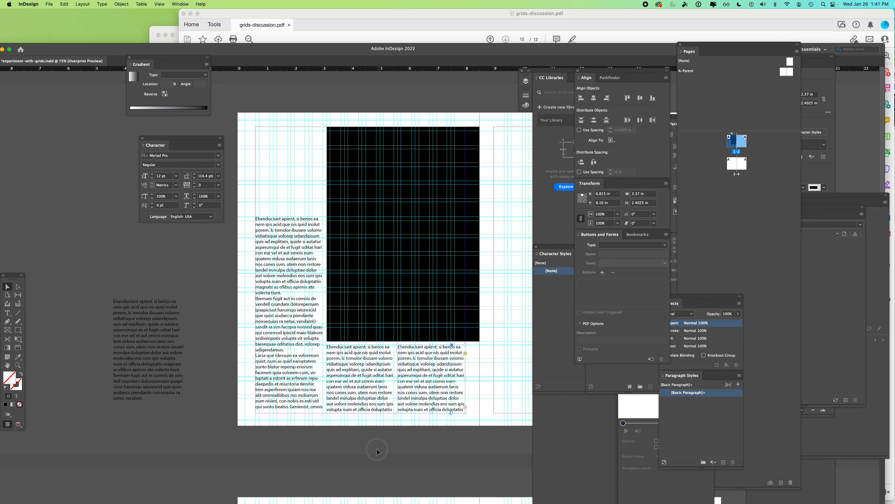
left_click(333, 481)
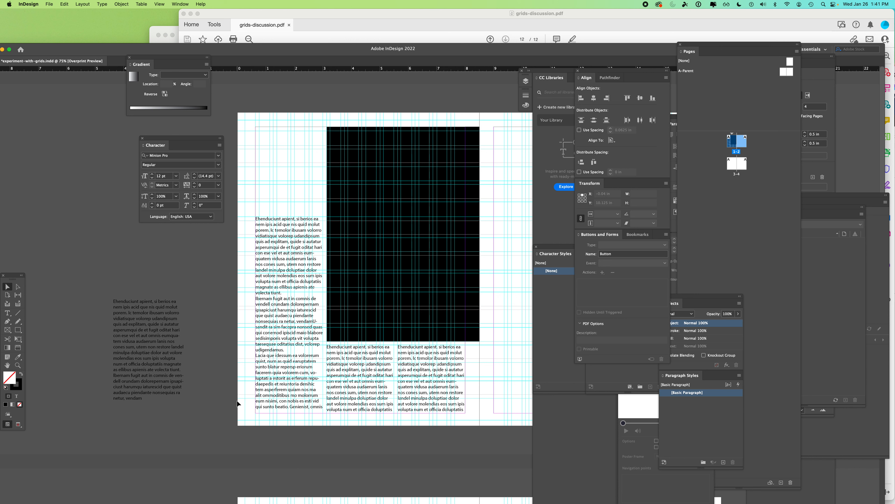
Step: Following the reference PDF's pull quote, draw a rectangle about 3.25 by 2.12 in above the left column, overlapping the black box
left_click(295, 24)
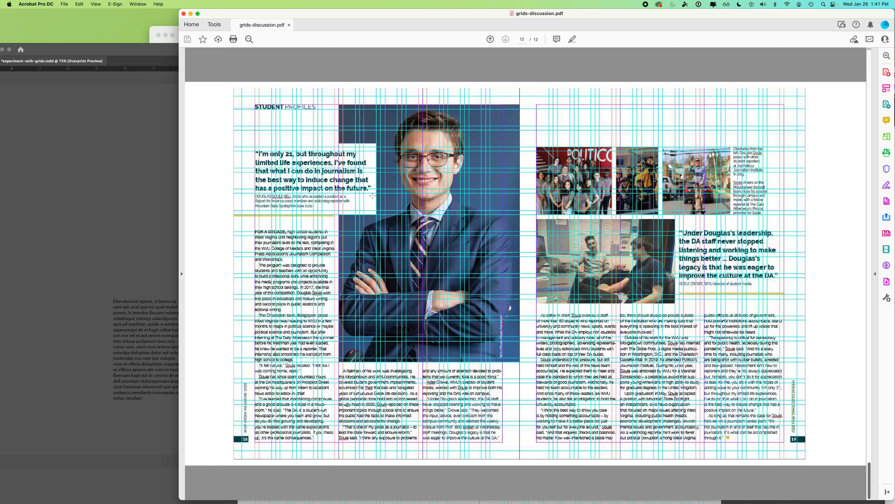
left_click(127, 193)
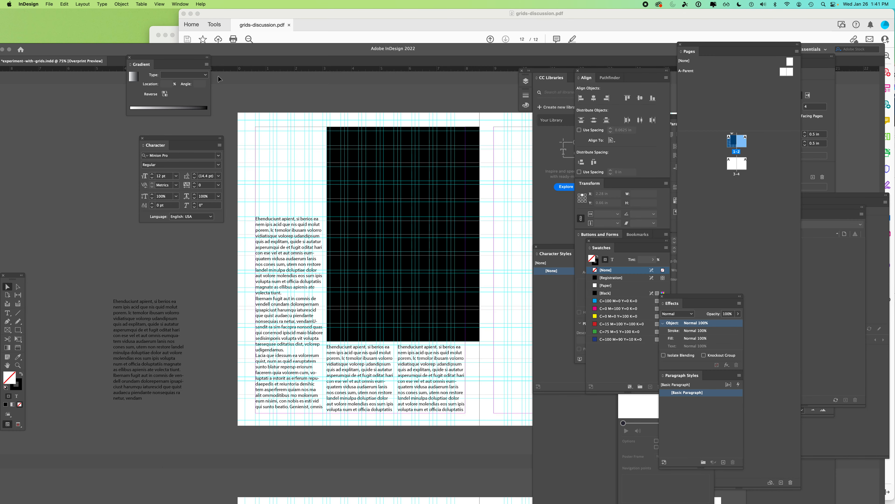
left_click_drag(239, 53, 266, 46)
left_click(18, 330)
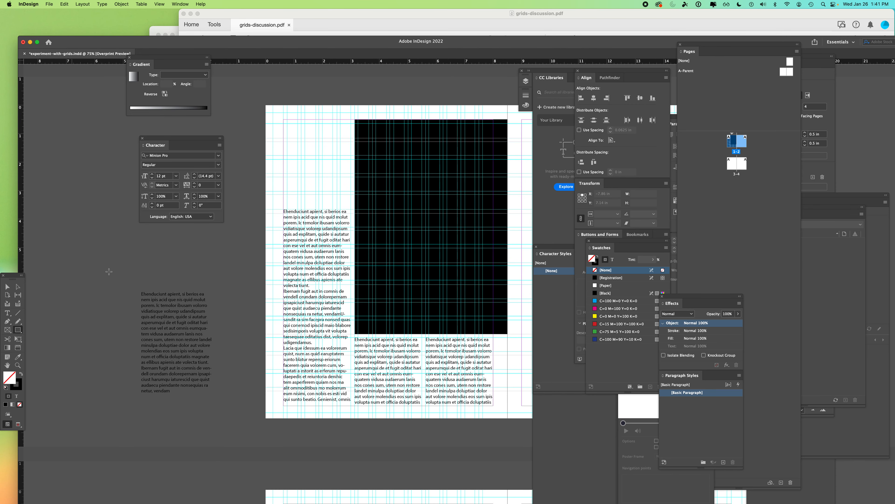
left_click_drag(284, 139, 376, 198)
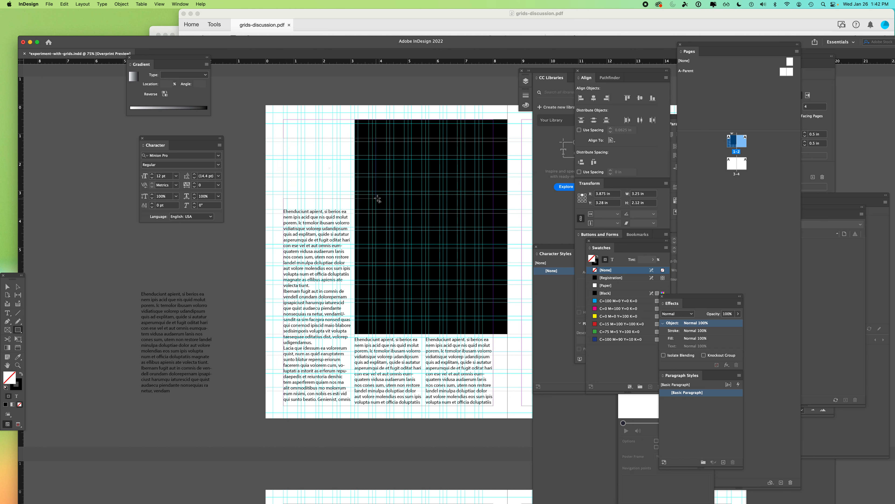
Step: Remove the new rectangle's stroke and fill it with Paper so it covers part of the black box
left_click_drag(12, 278, 83, 164)
left_click(90, 275)
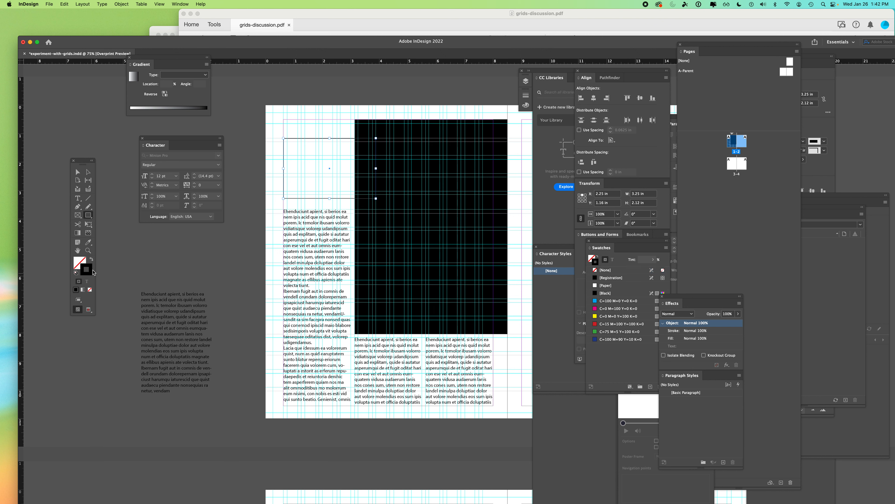
left_click(91, 289)
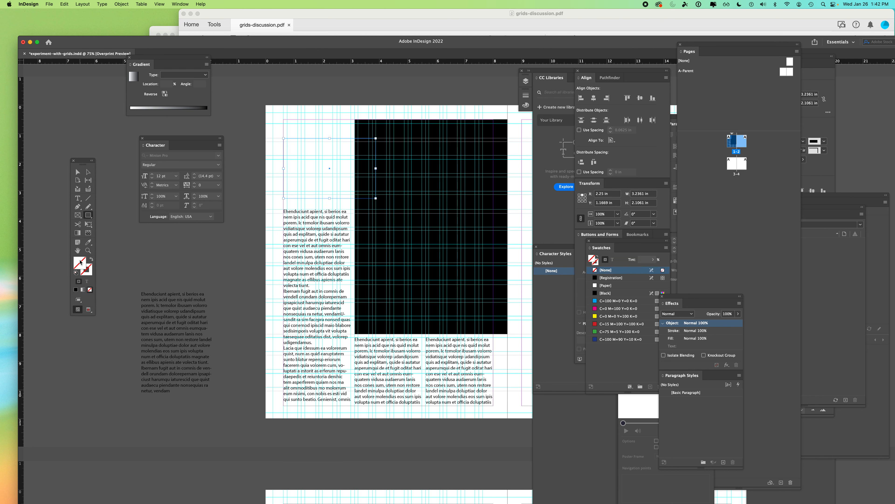
left_click(598, 286)
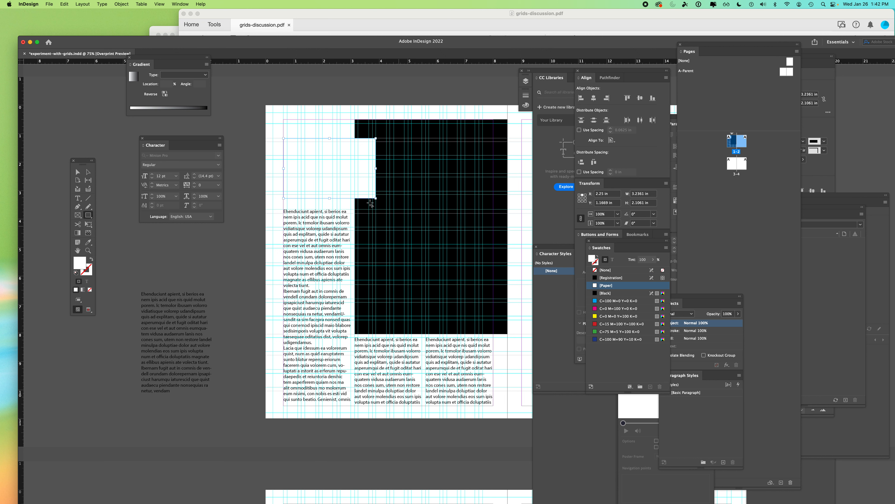
left_click(78, 171)
left_click(309, 102)
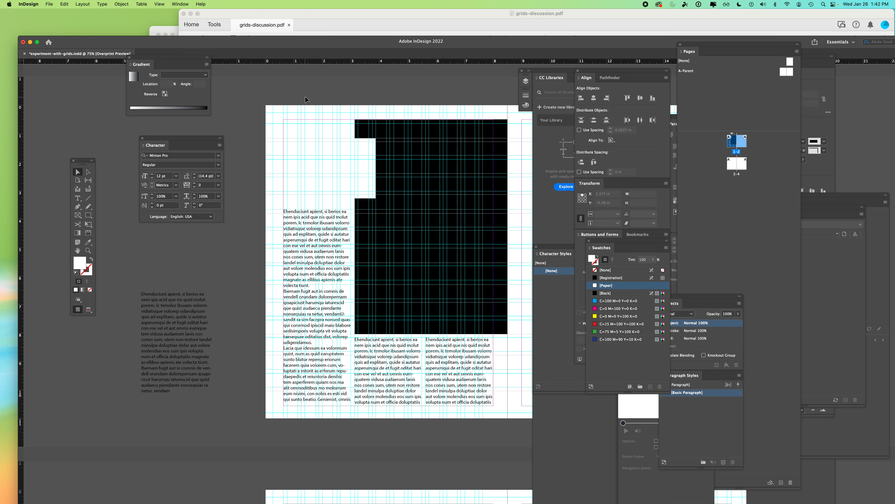
Step: Send the white rectangle to the back of the stack and bring it to the front again
left_click(326, 154)
left_click(121, 4)
mouse_move(126, 32)
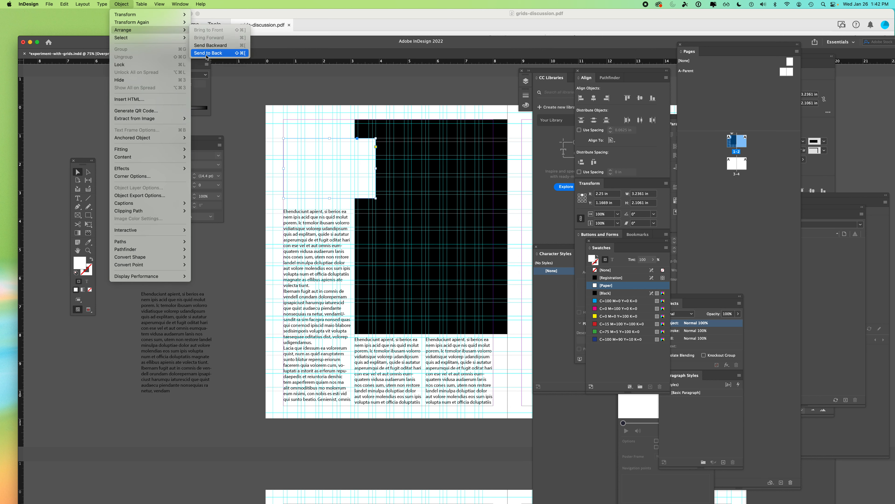
left_click(208, 53)
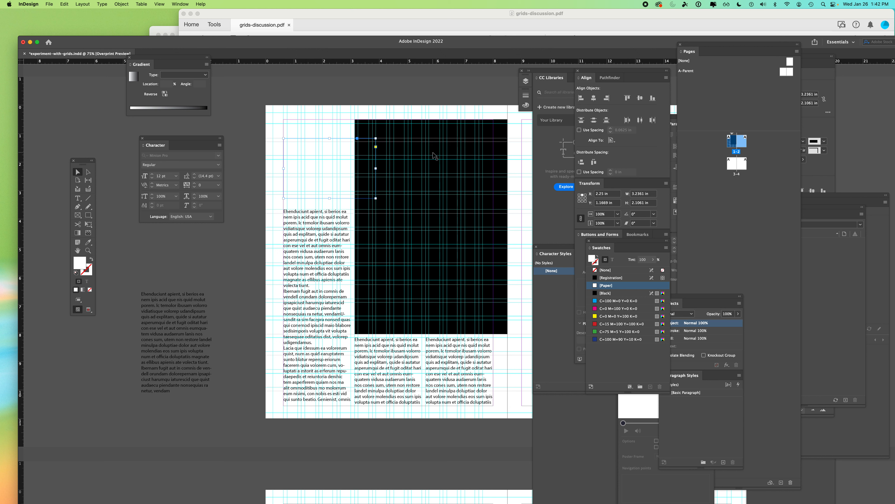
left_click(121, 4)
mouse_move(126, 31)
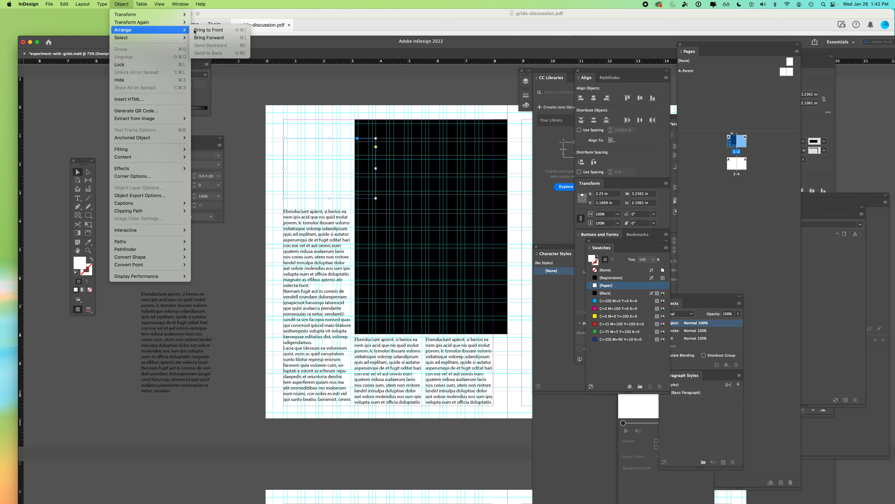
left_click(212, 30)
left_click(236, 76)
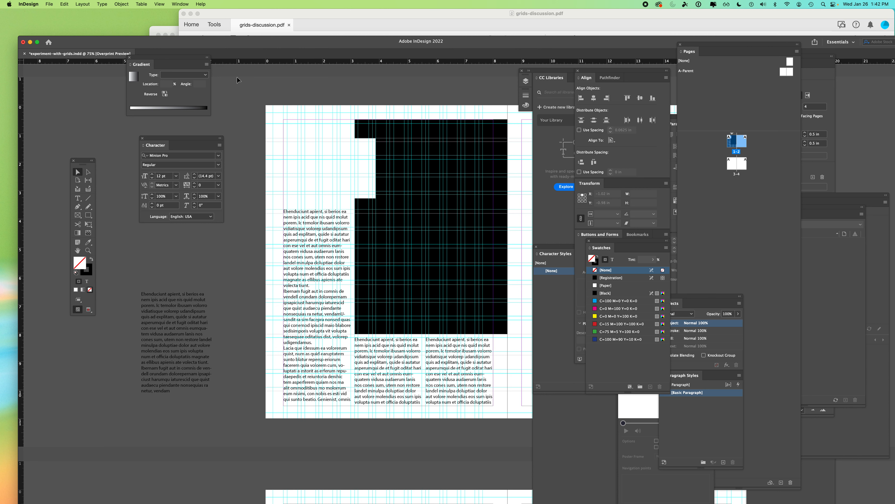
Step: Check the pull quote in the reference PDF, and widen the white box over the black image box to about 3.62 in
left_click(352, 28)
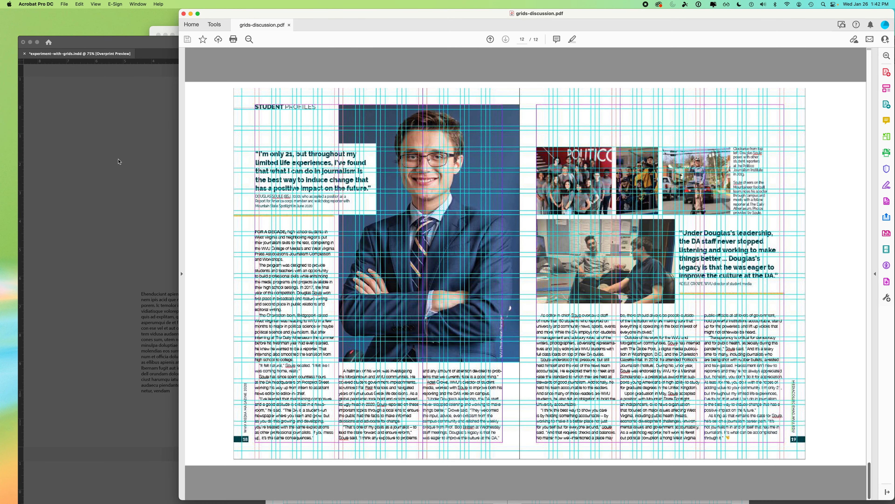
left_click(119, 162)
left_click(372, 168)
left_click_drag(376, 168, 388, 169)
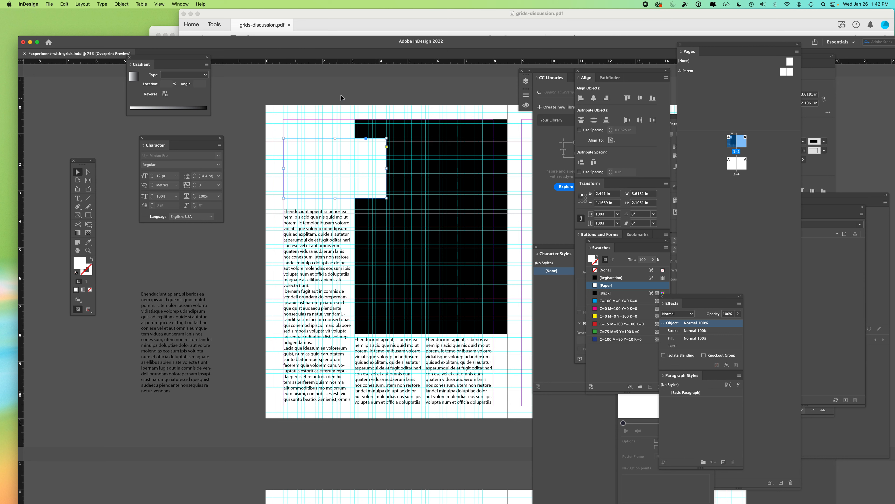
left_click(351, 93)
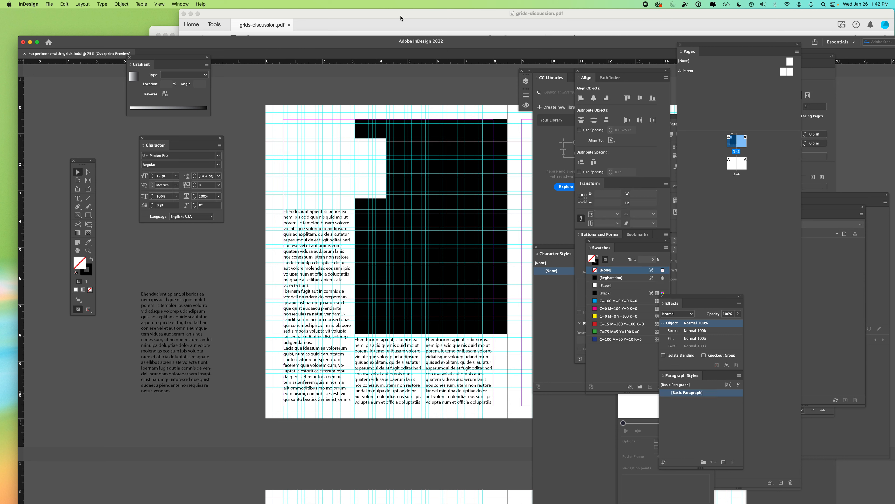
Step: Compare the layout with the spread on page 12 of the reference PDF and return to the InDesign document
left_click(383, 30)
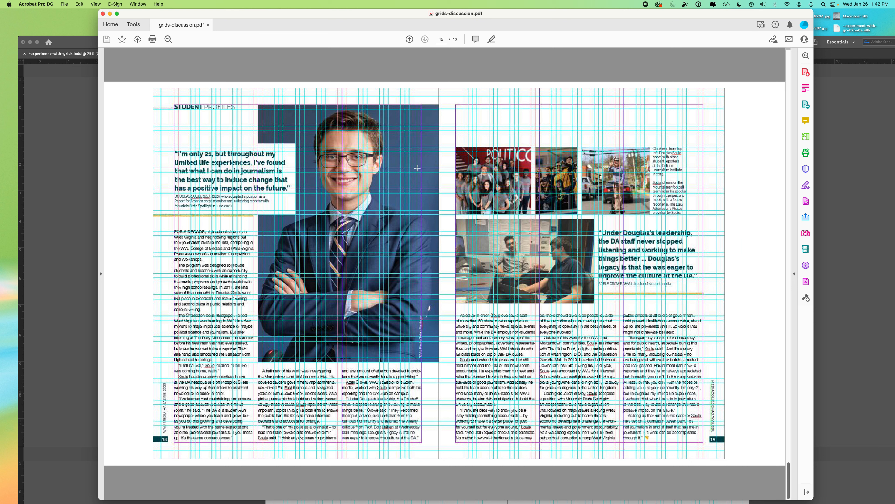
left_click_drag(347, 15, 336, 15)
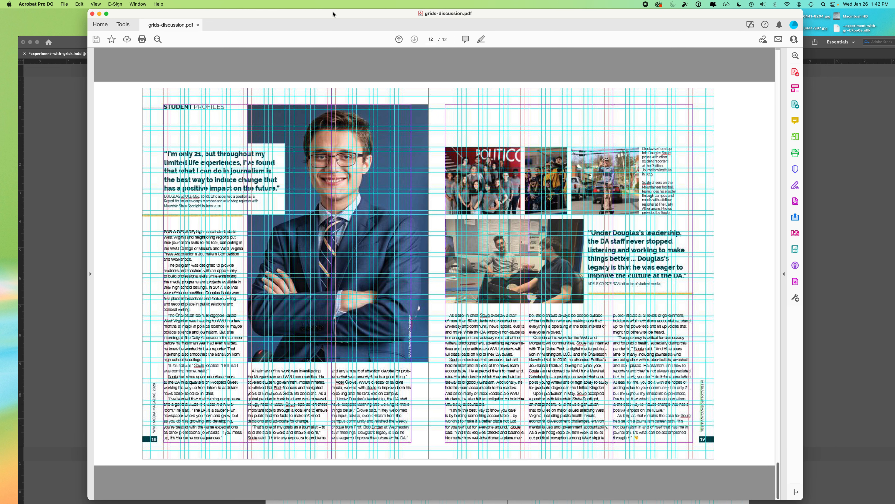
left_click(59, 158)
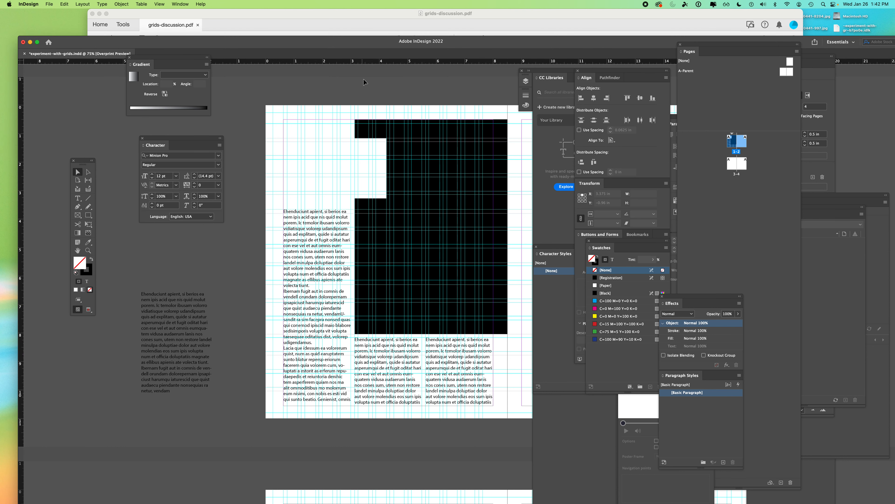
Step: Zoom the document out to 50% and reposition its window to view the finished page alongside the empty spread
left_click_drag(441, 85, 377, 84)
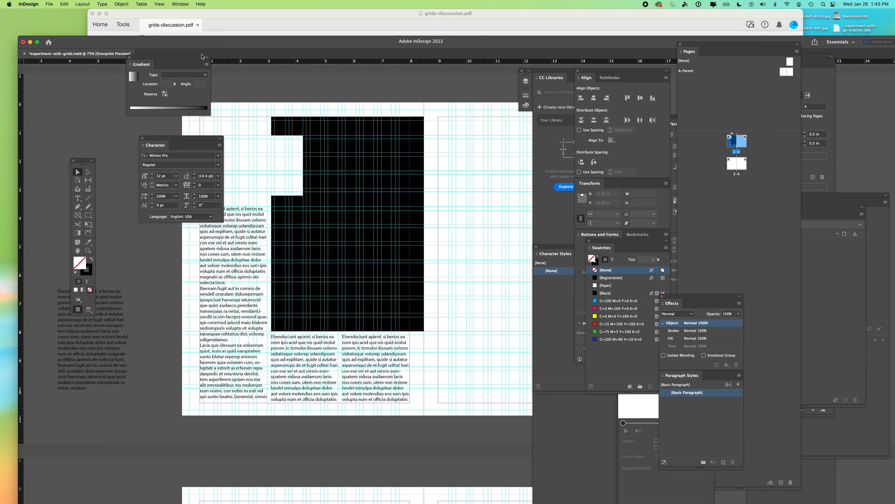
scroll(457, 85, "up", 1)
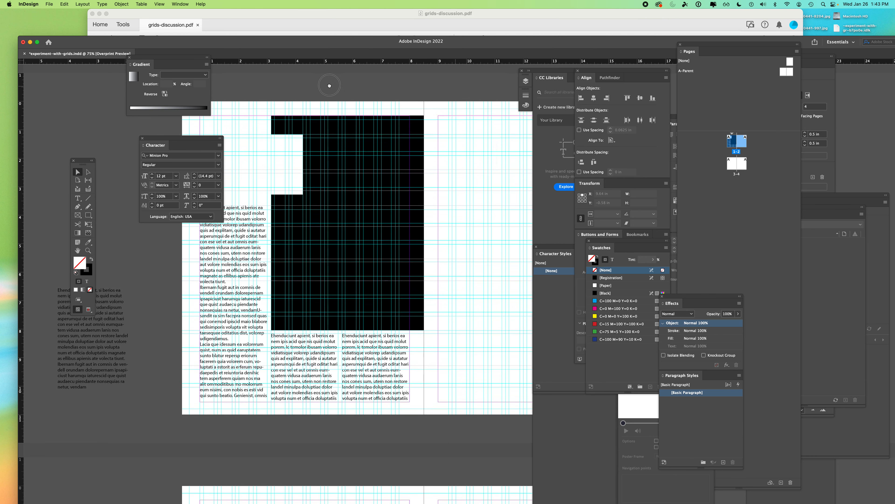
left_click_drag(370, 49, 337, 43)
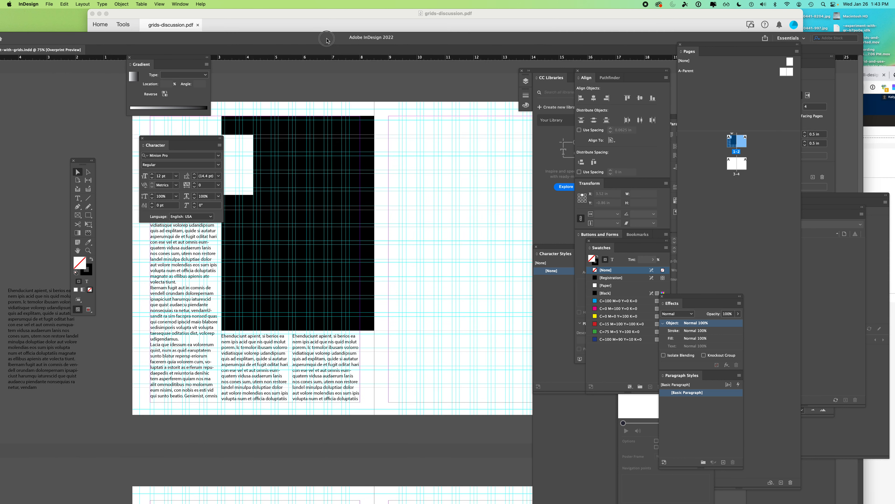
key("super+minus")
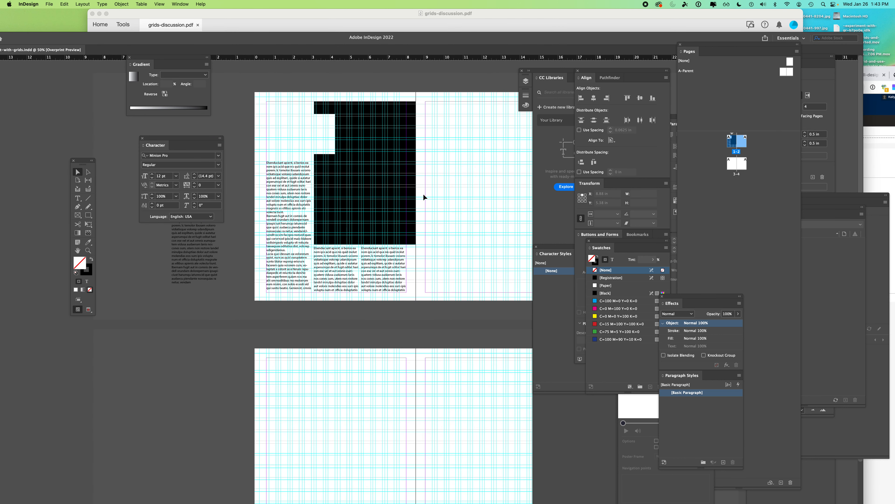
left_click_drag(428, 39, 384, 42)
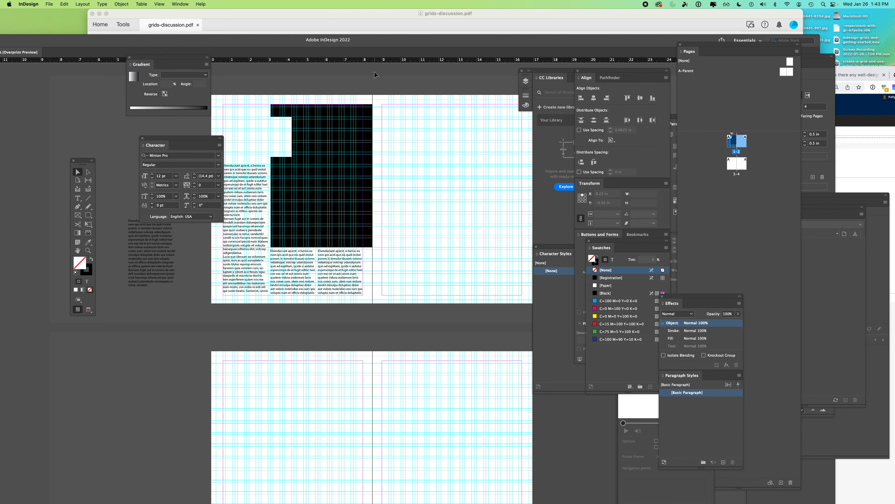
left_click_drag(207, 41, 284, 11)
left_click(48, 3)
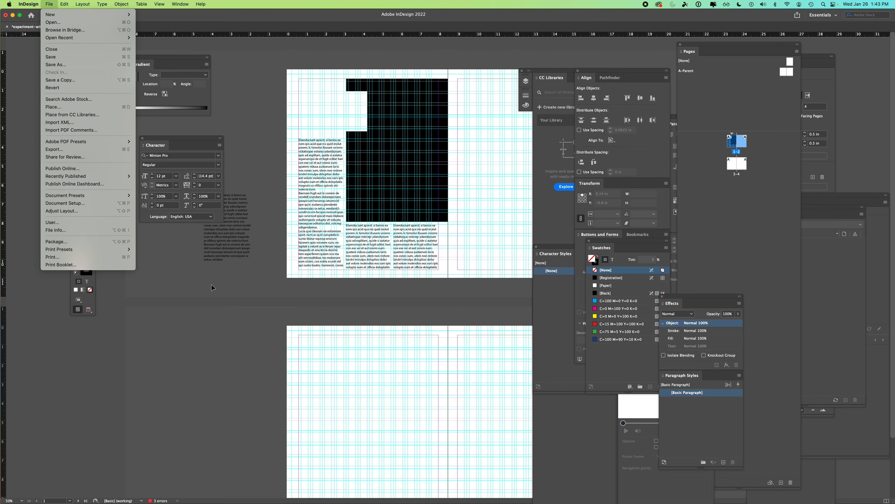
left_click(261, 385)
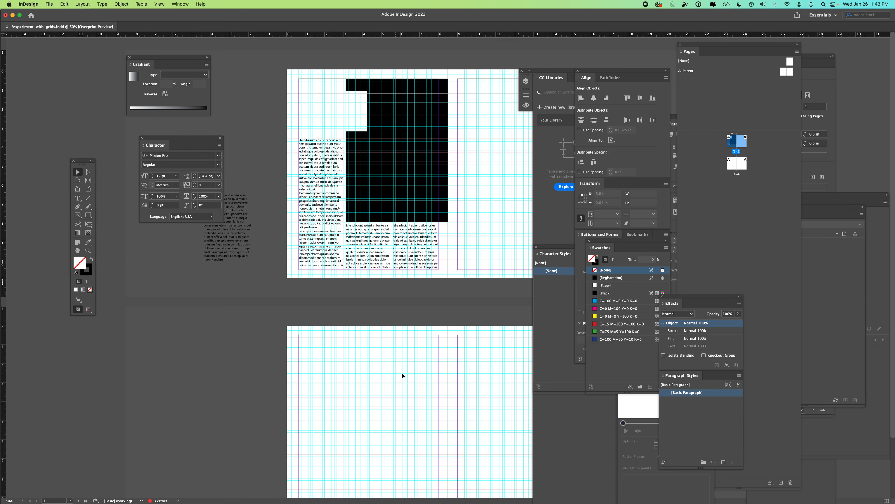
scroll(506, 312, "down", 5)
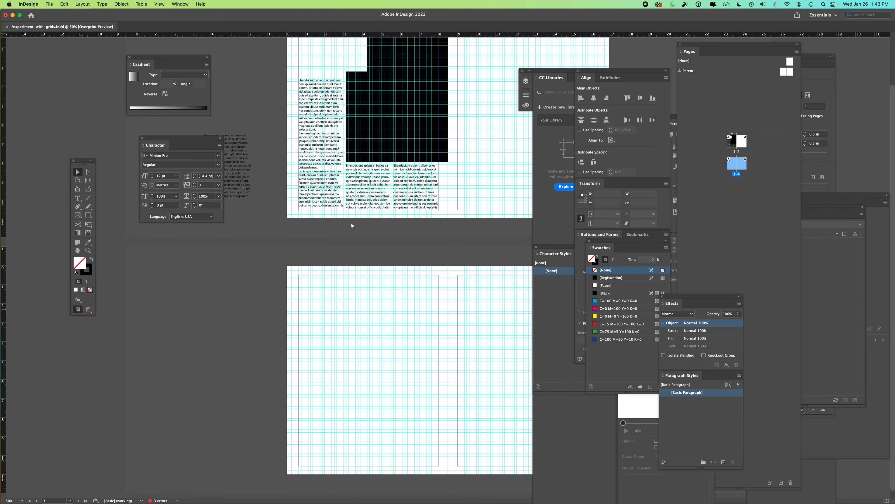